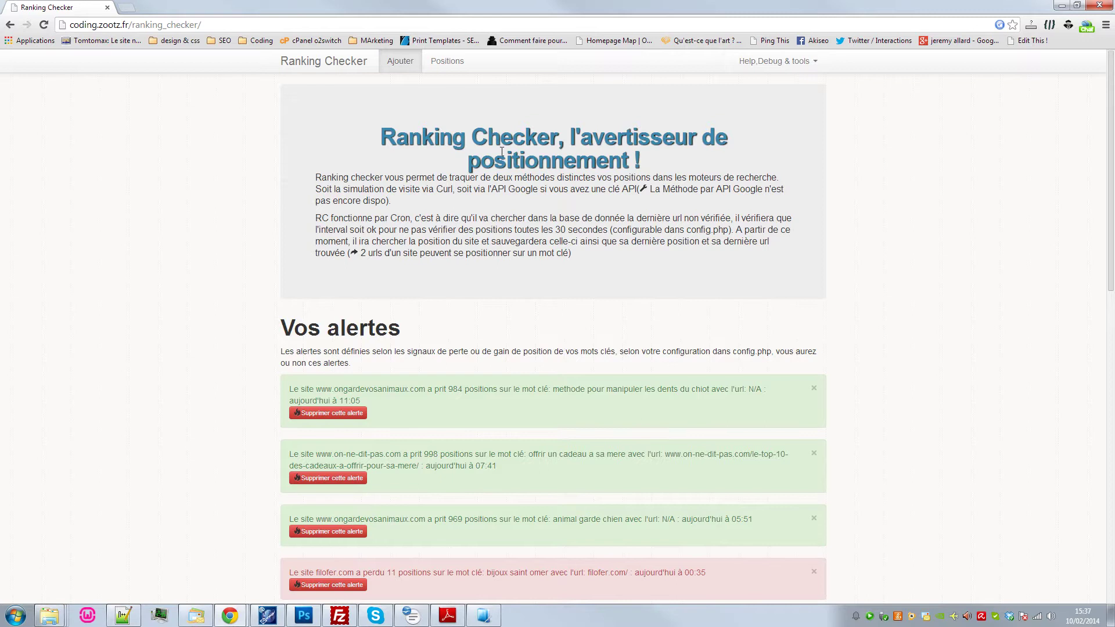
Look through the introduction and the ranking alerts listed on the home page
scroll(501, 151, "down", 3)
scroll(502, 151, "up", 3)
scroll(428, 147, "down", 1)
scroll(553, 336, "up", 1)
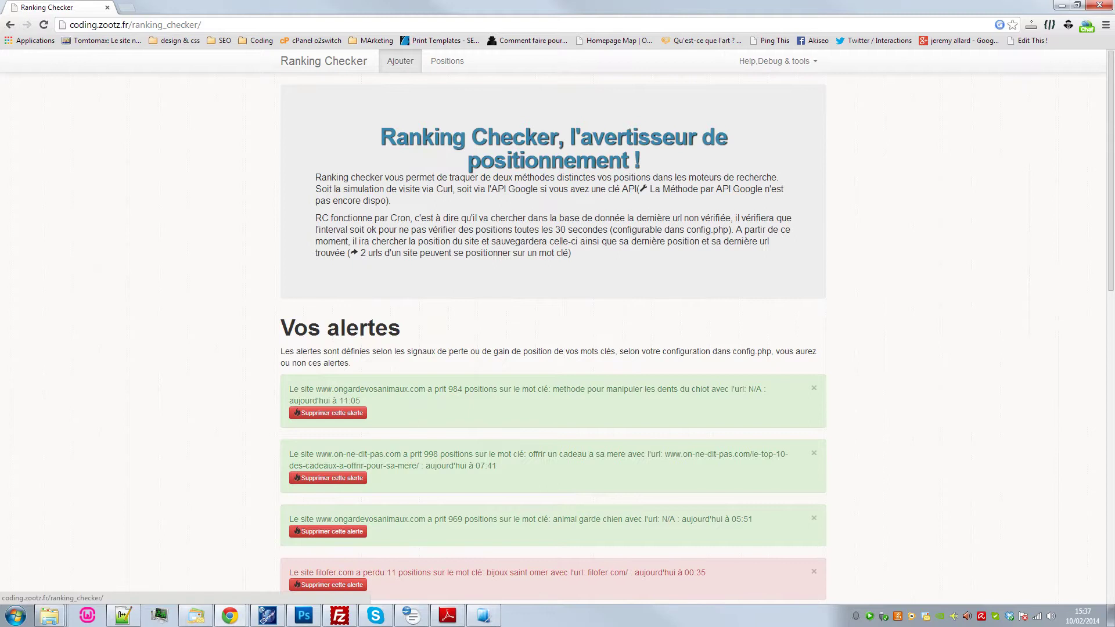
scroll(553, 336, "down", 15)
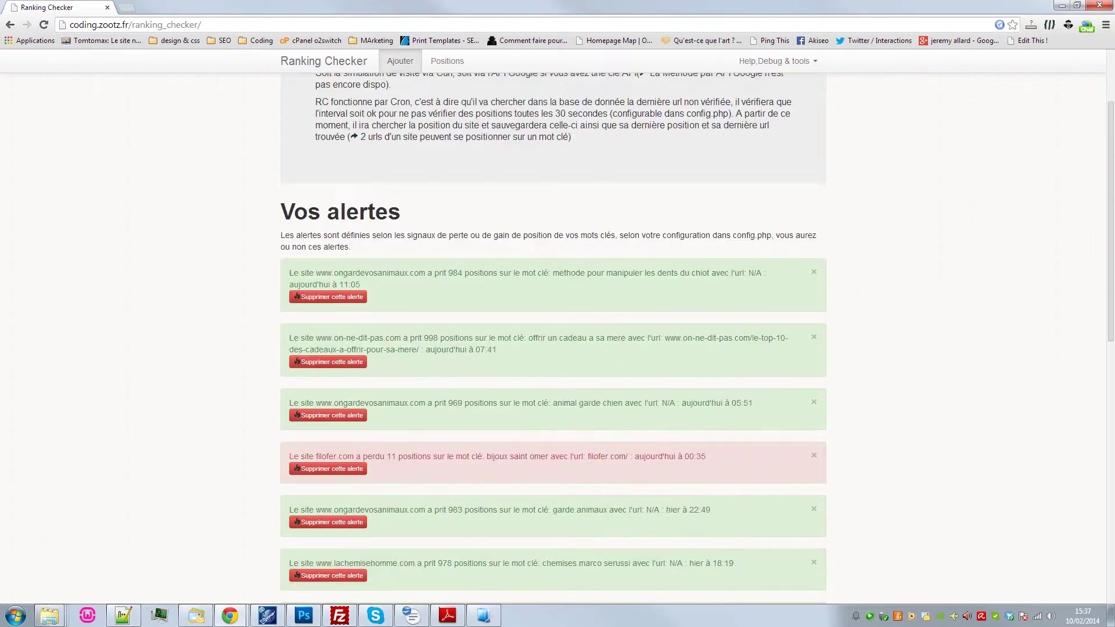
scroll(553, 337, "up", 8)
scroll(552, 337, "up", 7)
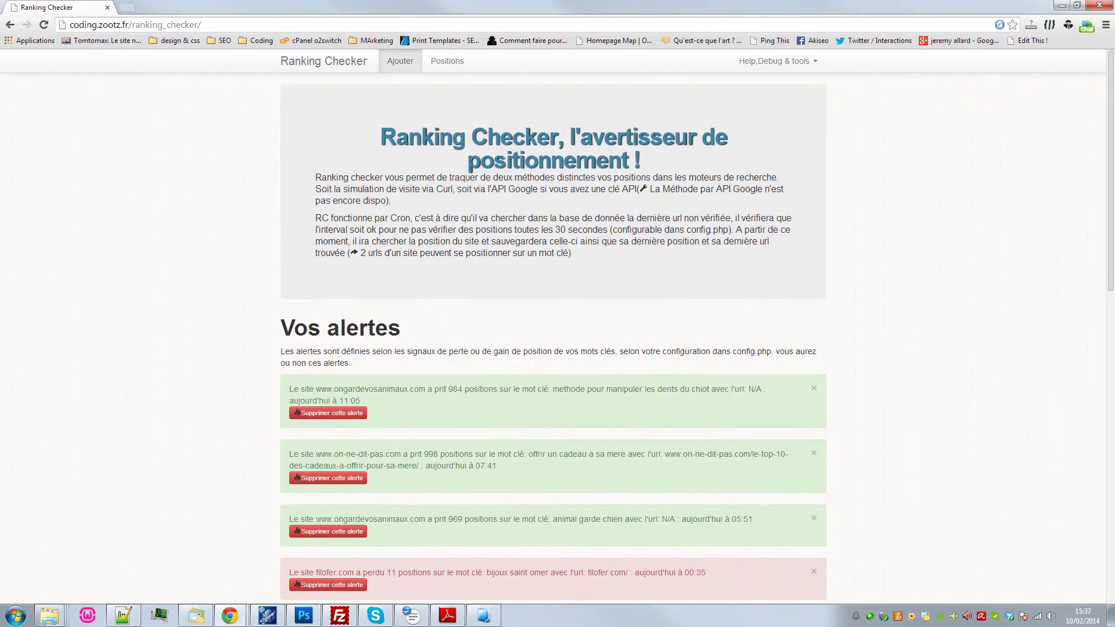
left_click_drag(321, 389, 488, 413)
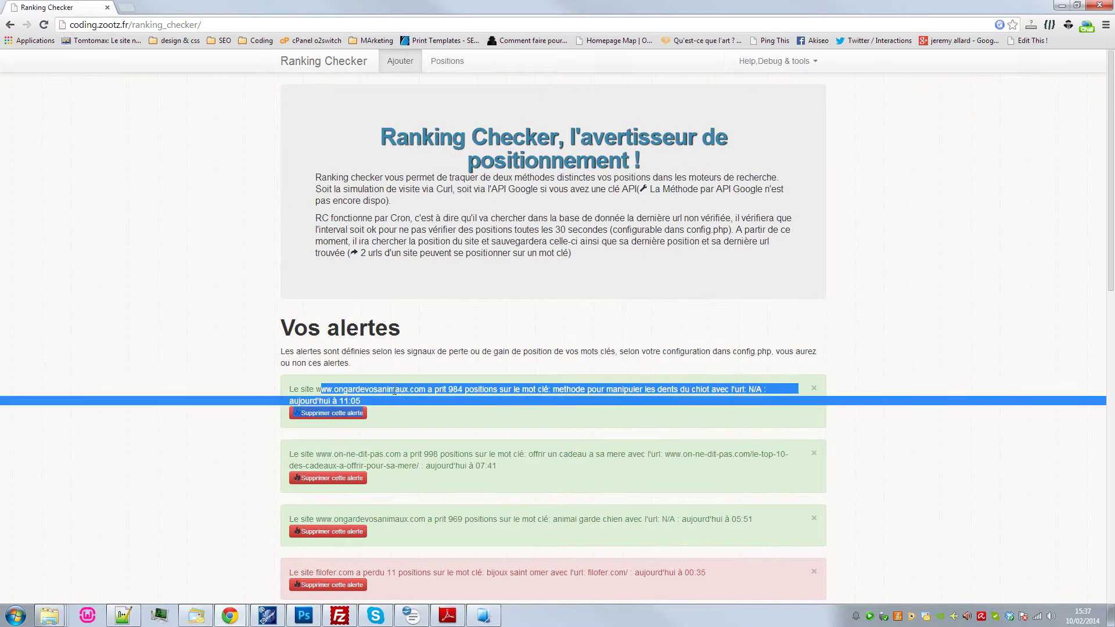
left_click(464, 413)
left_click(329, 413)
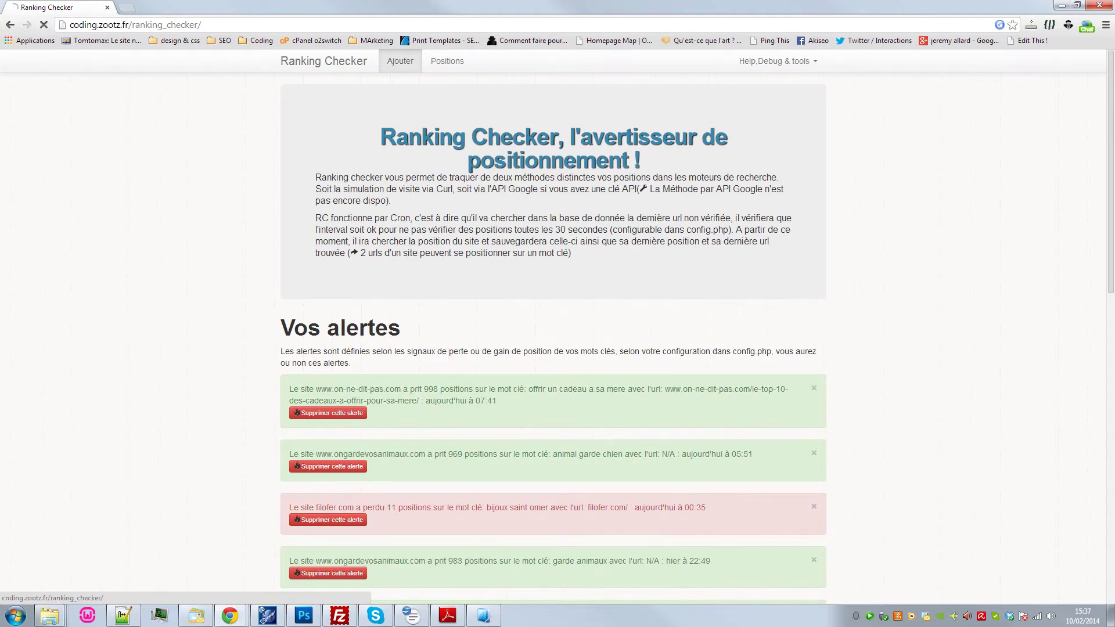
left_click(400, 61)
left_click(489, 216)
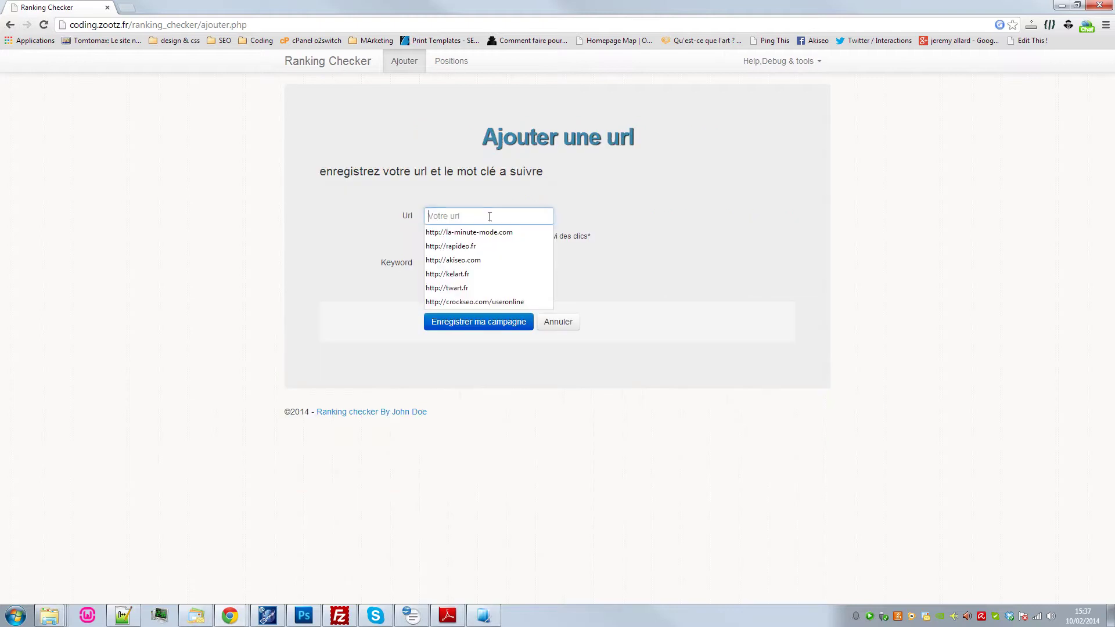
key("Down")
key("Down")
key("Down")
key("Down")
key("Down")
key("Up")
key("Up")
key("Up")
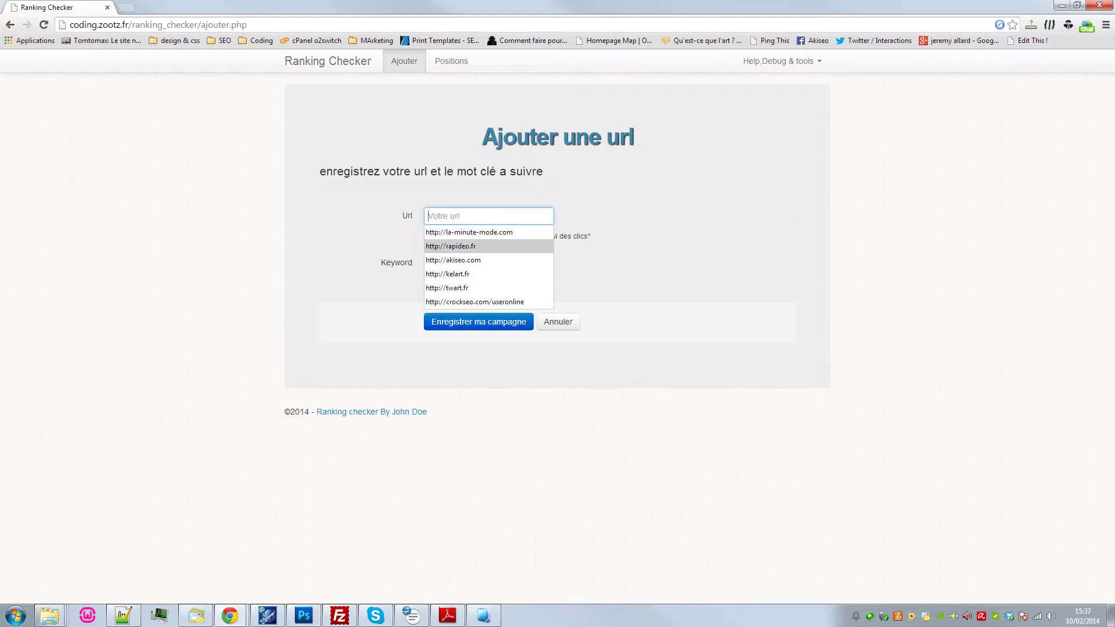
key("Return")
Enter the keywords "creation de site internet pas de calais, creation web saint omer, test" and save the campaign
left_click(499, 268)
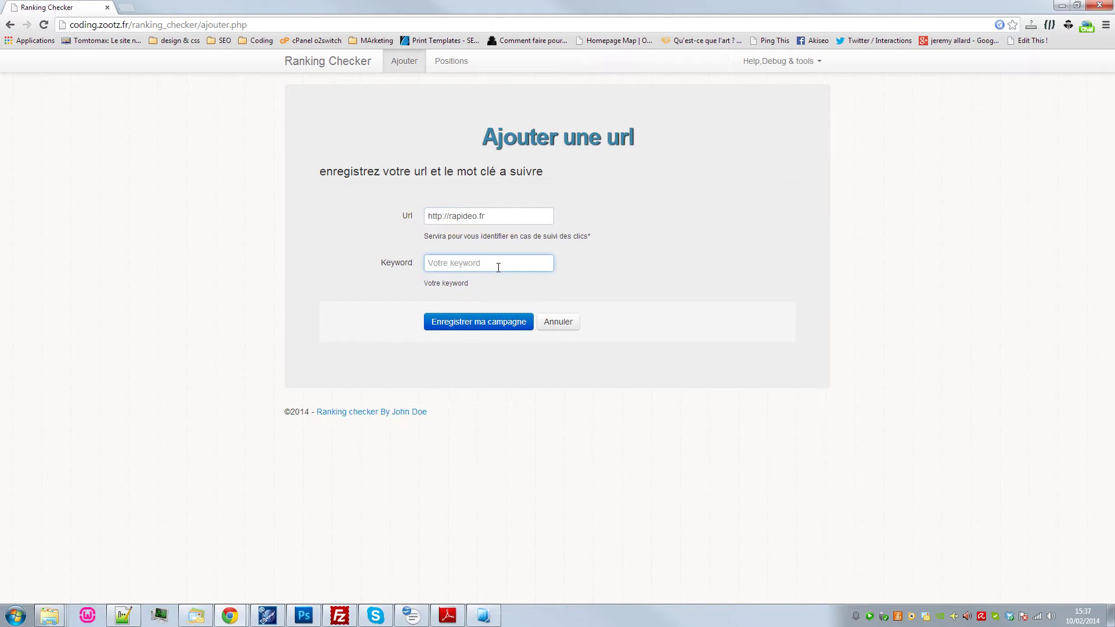
type("creat")
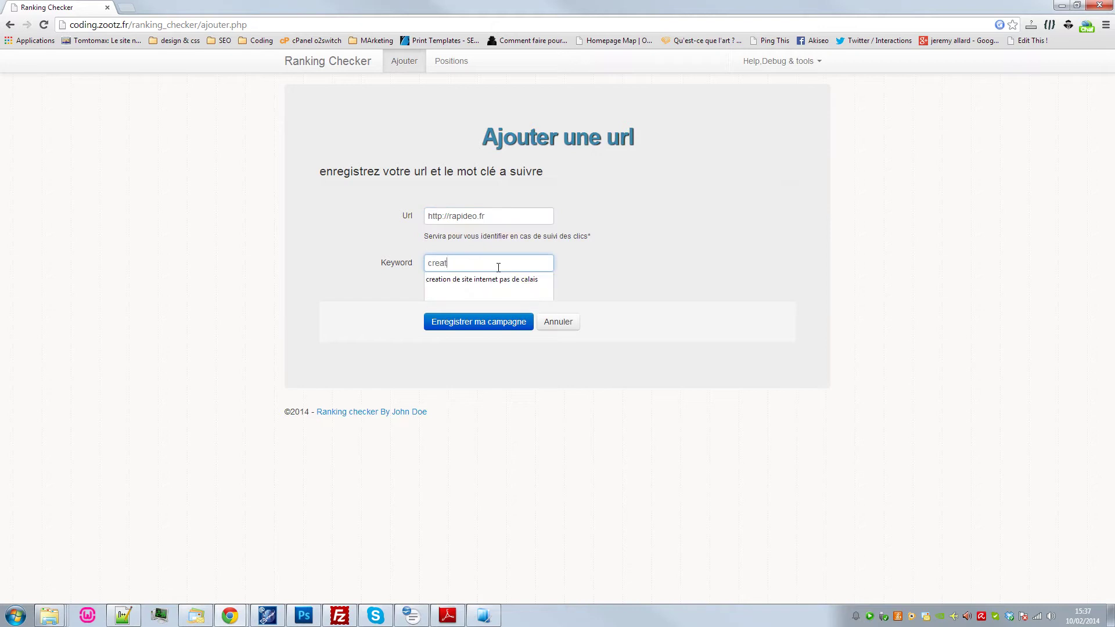
key("Down")
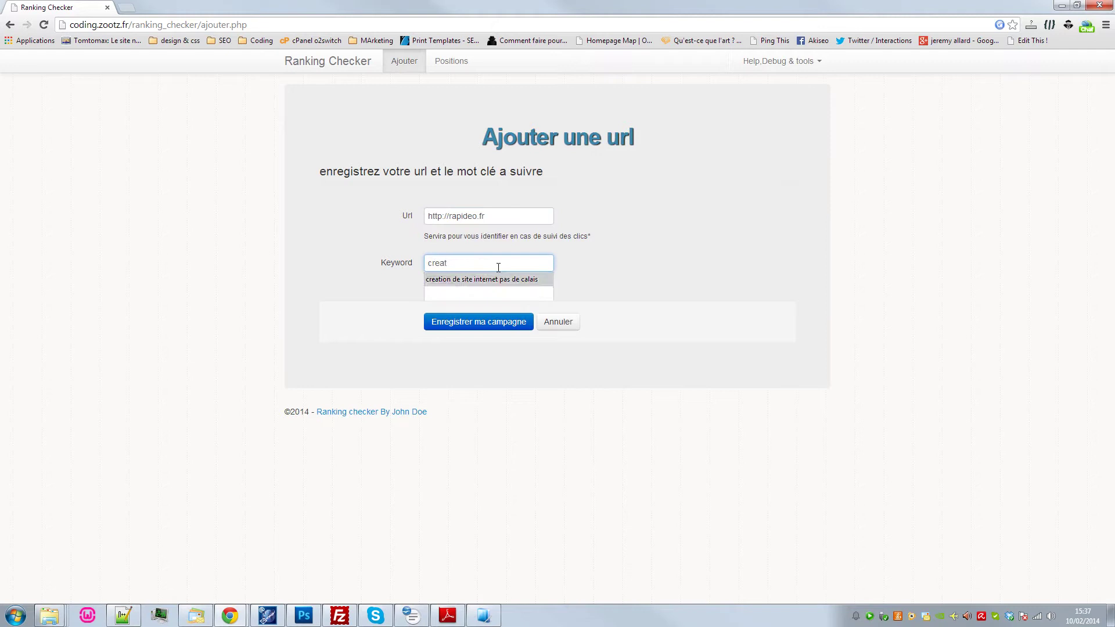
key("Return")
type(", ")
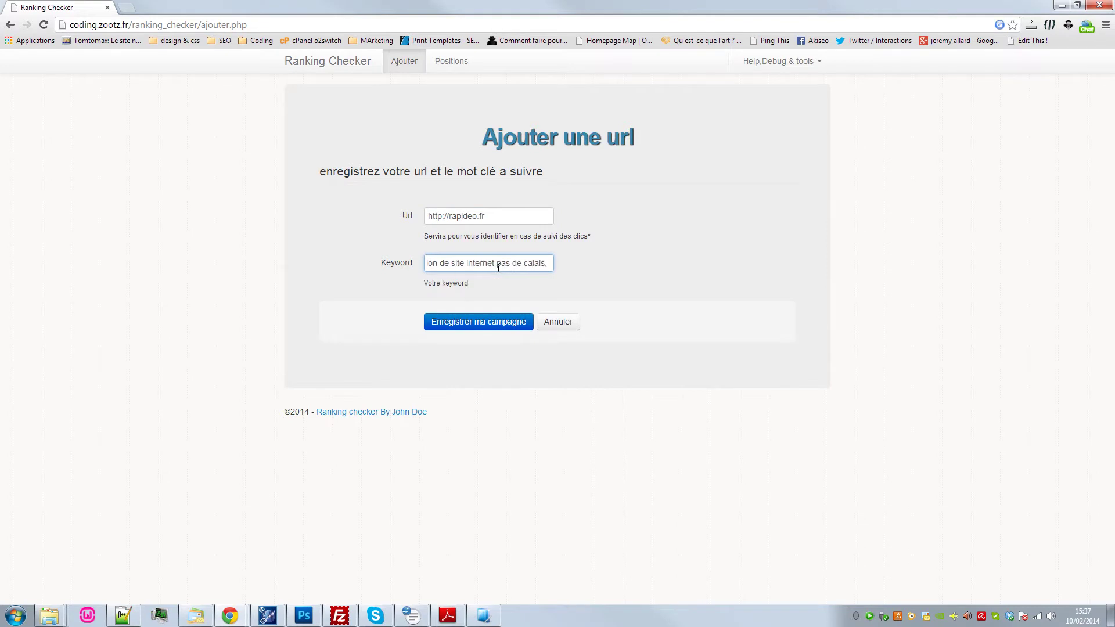
type("creation web saint omer, test")
key("Return")
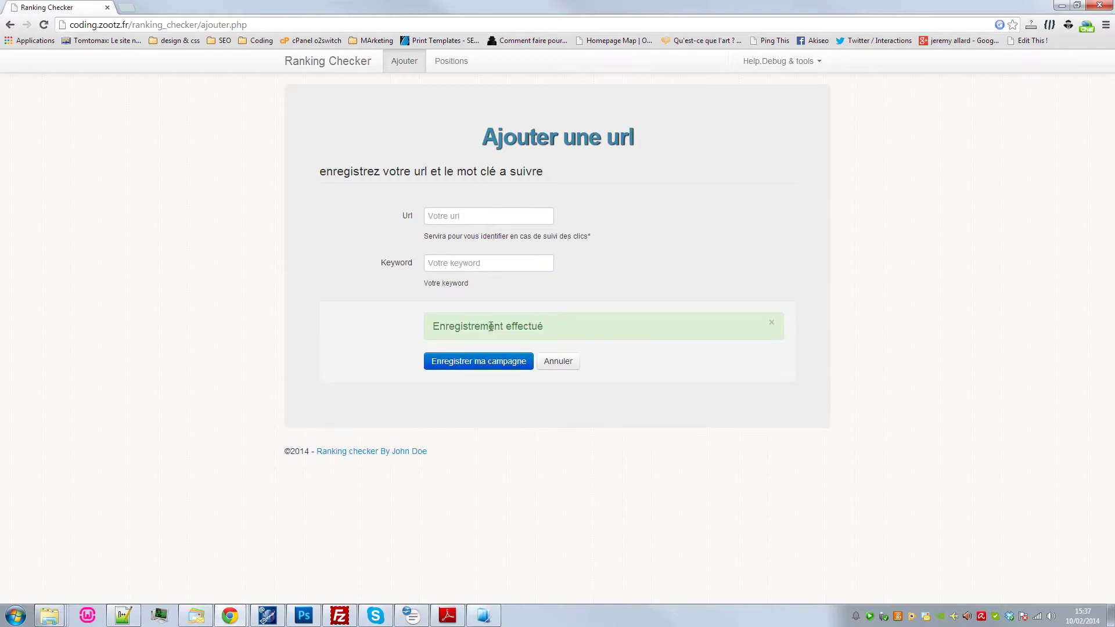
Display the positions page for the site rapideo.fr
left_click(451, 61)
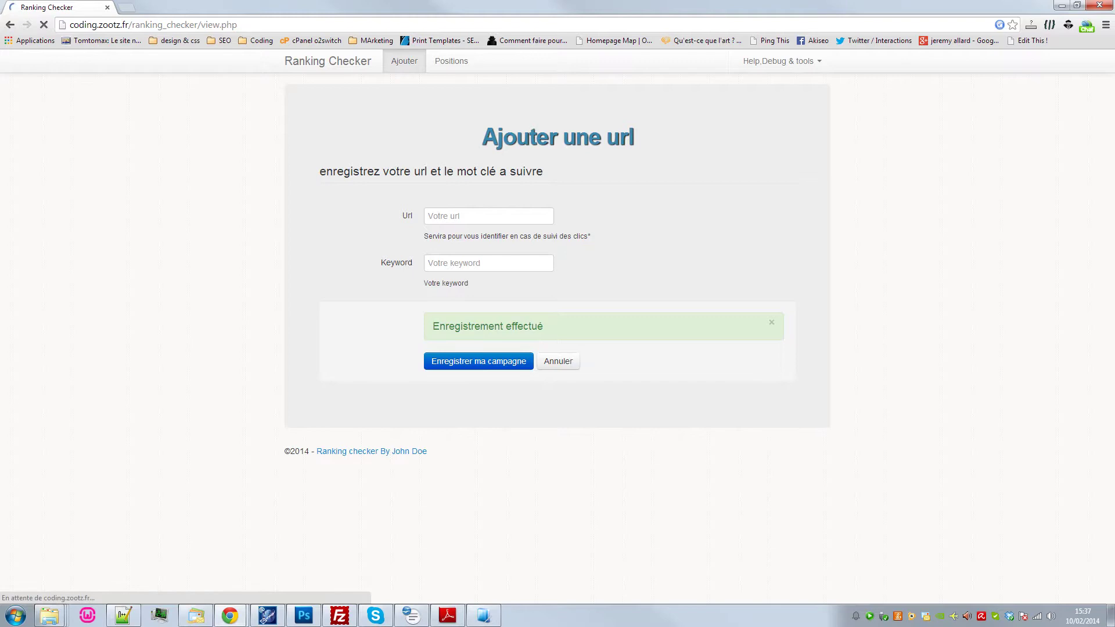
left_click(349, 128)
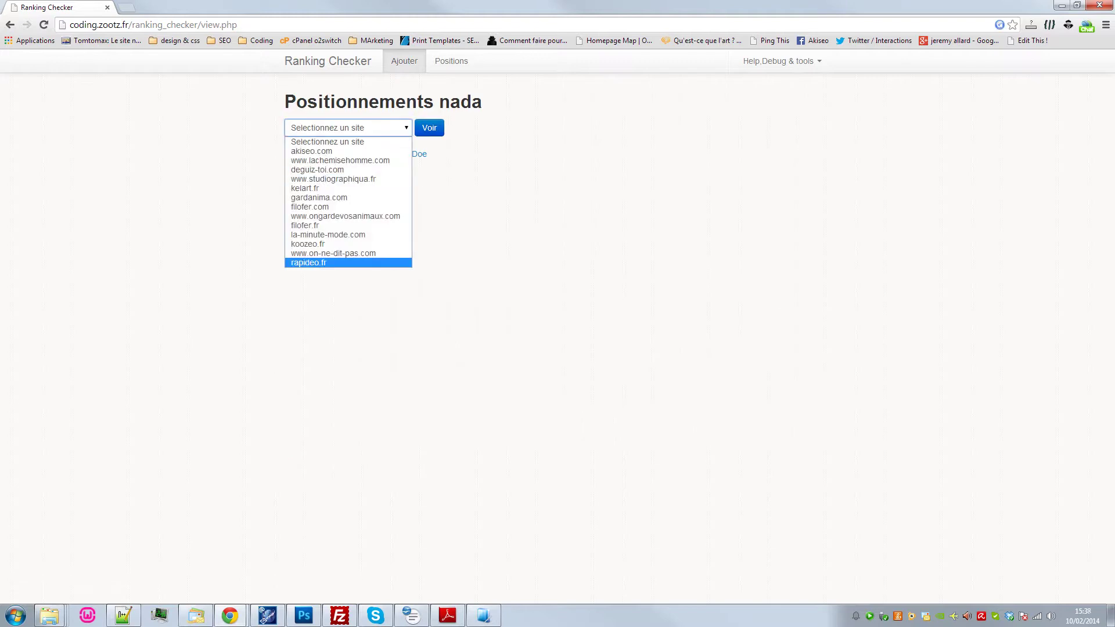
left_click(314, 262)
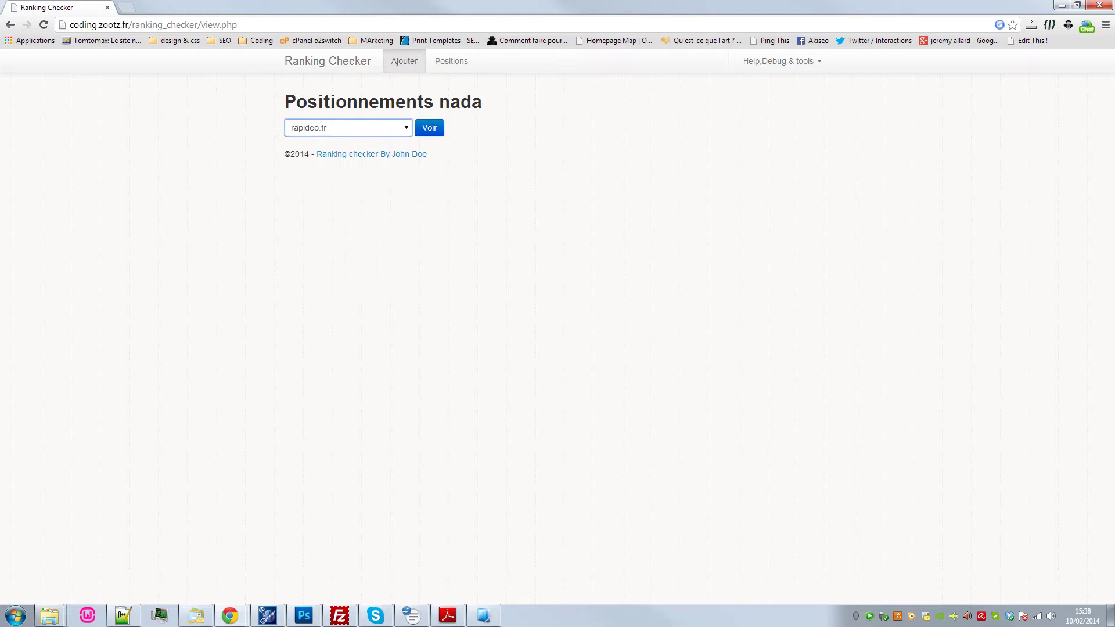
left_click(429, 127)
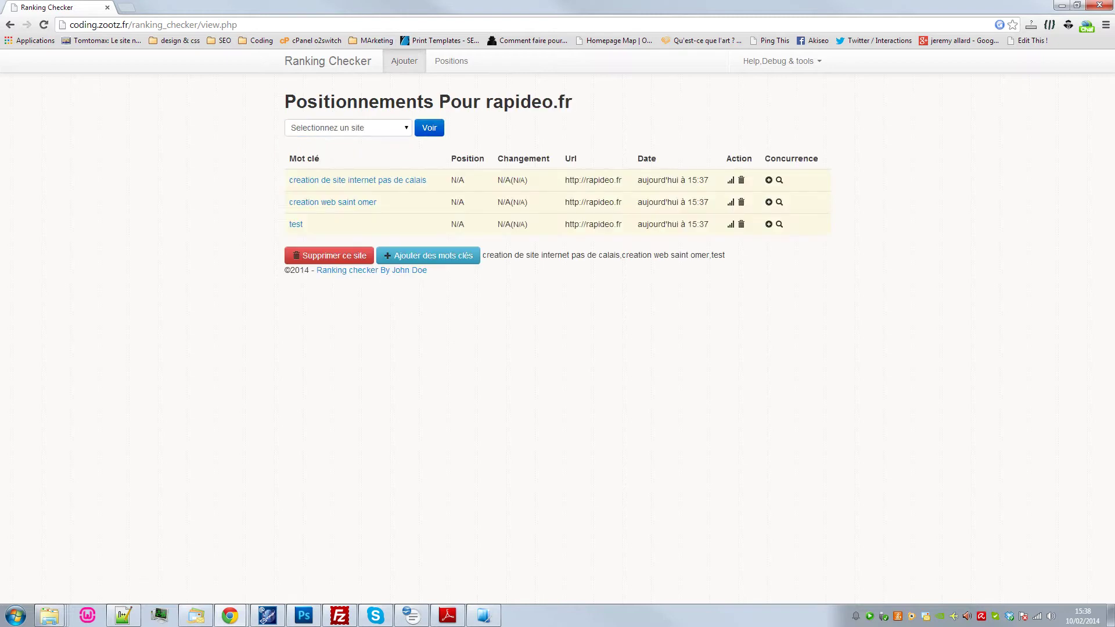
Check the Google results for the keyword "creation de site internet pas de calais", then return to the positions table
left_click_drag(288, 153, 482, 137)
left_click(488, 137)
left_click_drag(295, 162, 322, 158)
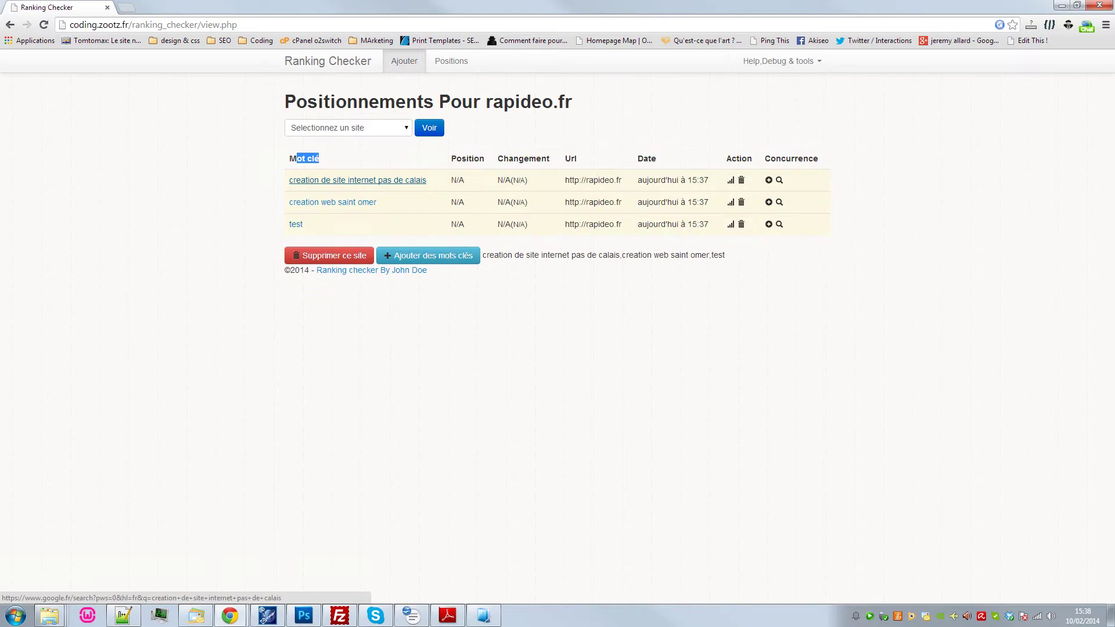
left_click(357, 180)
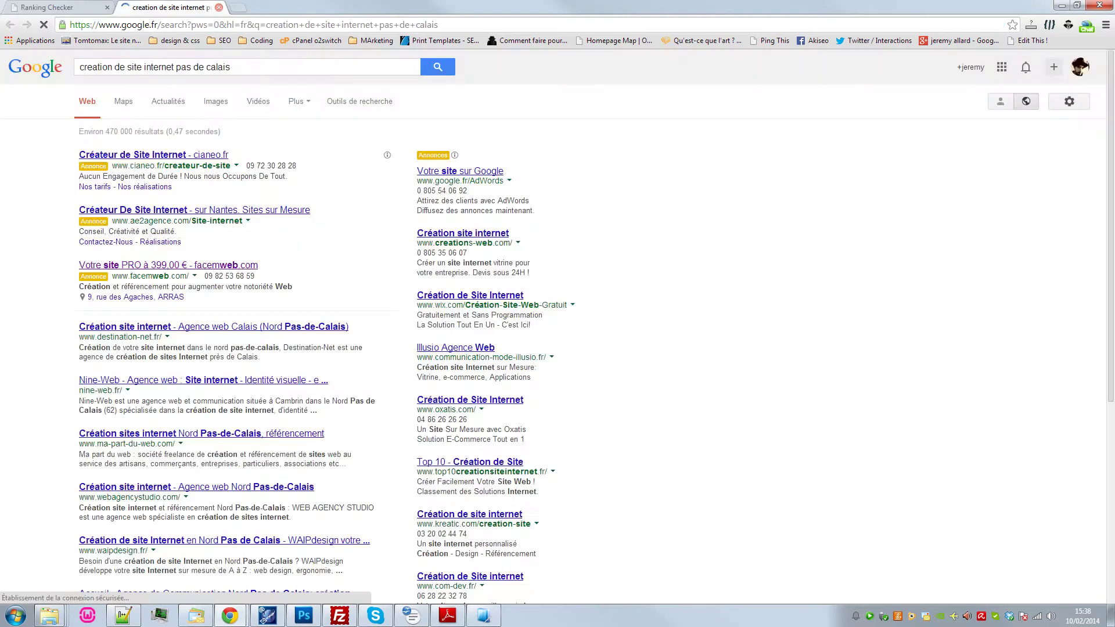
key("ctrl+w")
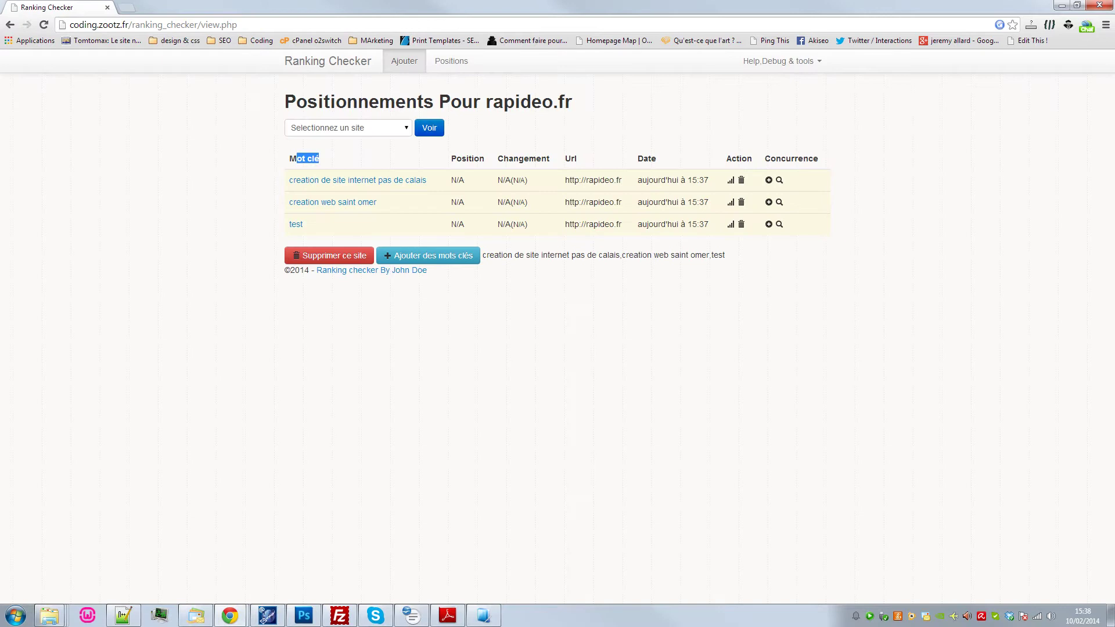
Review the change, URL and date of "creation de site internet pas de calais" and view its ranking graph
left_click_drag(514, 181, 528, 181)
left_click(527, 181)
left_click_drag(564, 182, 622, 181)
left_click(622, 181)
left_click_drag(564, 180, 712, 182)
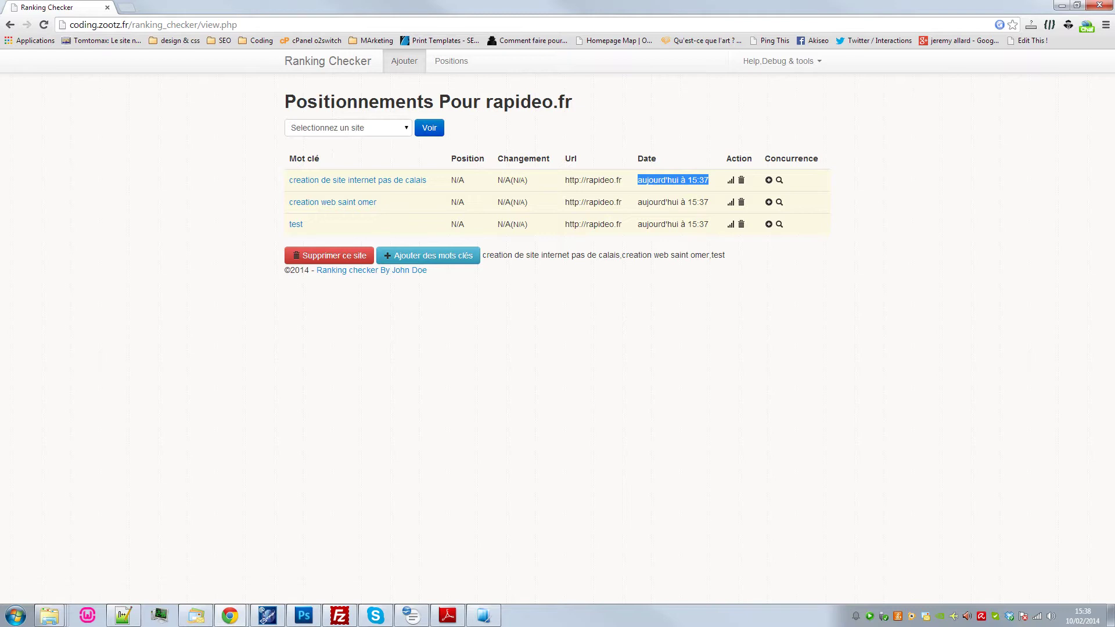
left_click(730, 180)
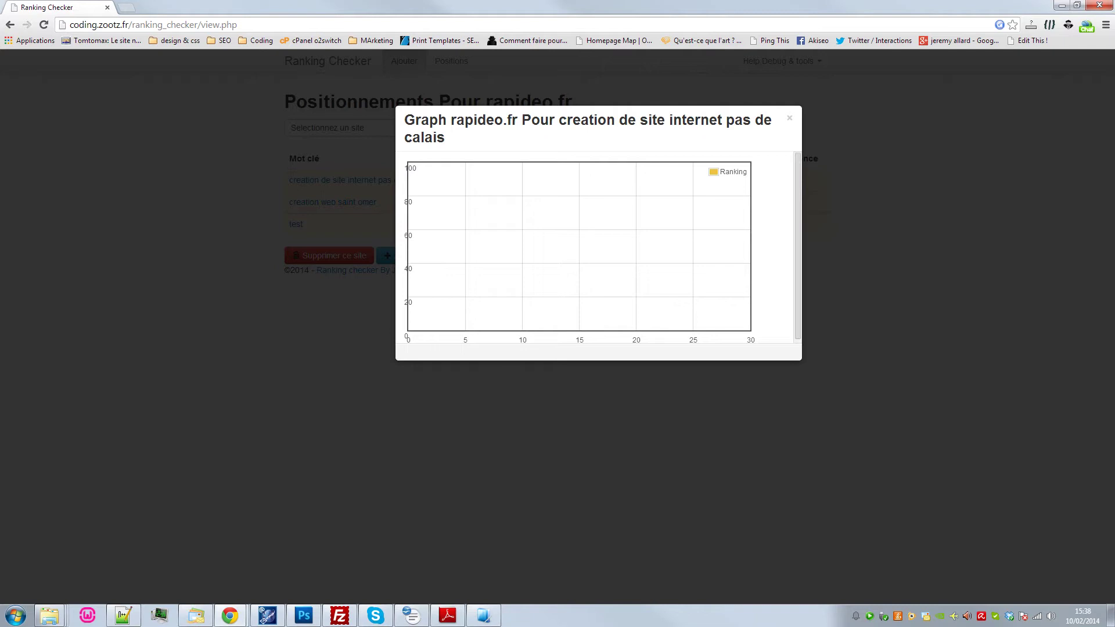
key("Escape")
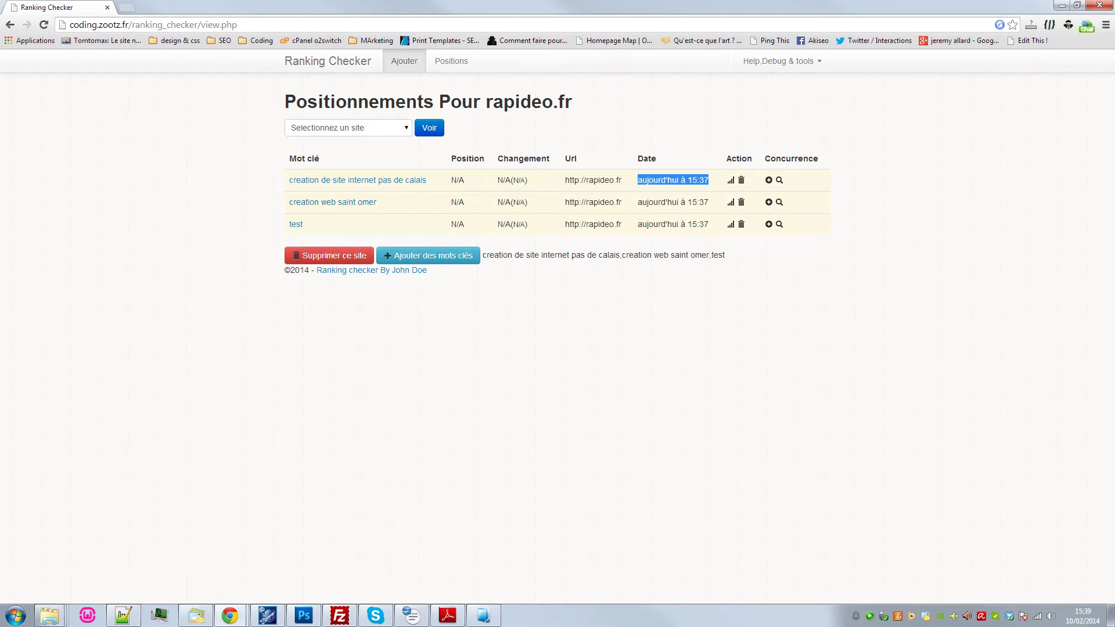
View the add-competitors form for "creation web saint omer" and the competition page for "creation de site internet pas de calais"
left_click(768, 202)
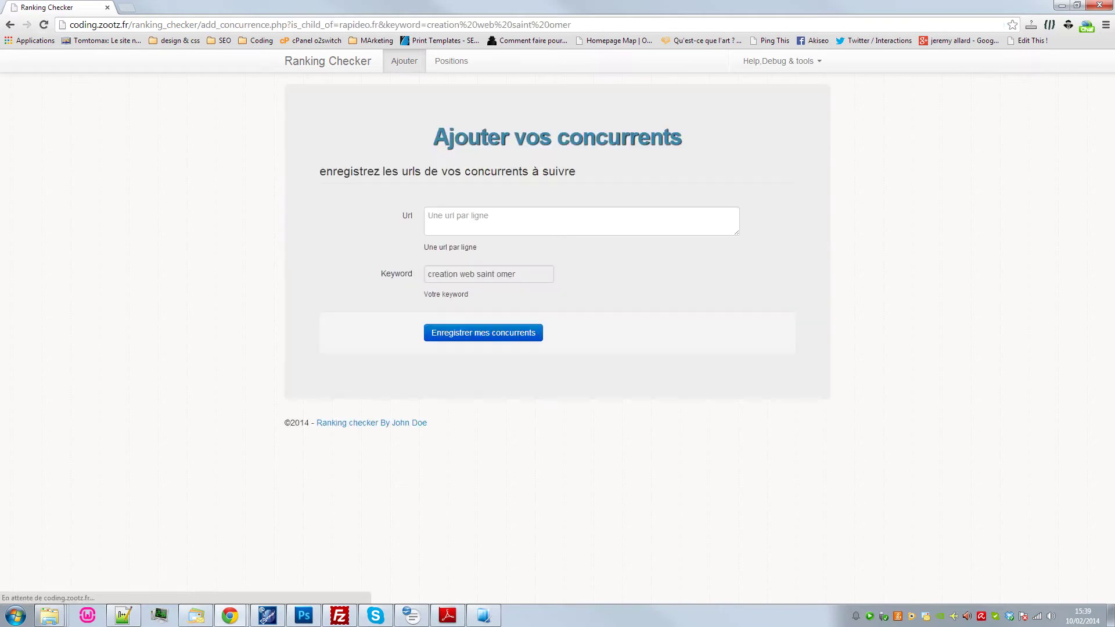
left_click_drag(543, 274, 460, 274)
left_click(548, 220)
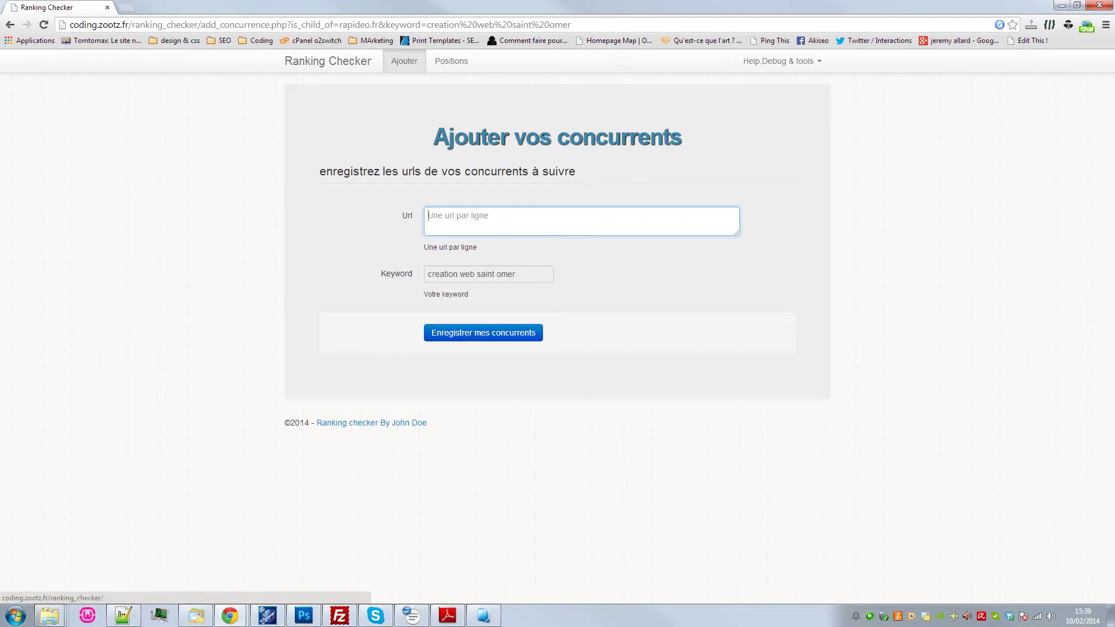
left_click(10, 25)
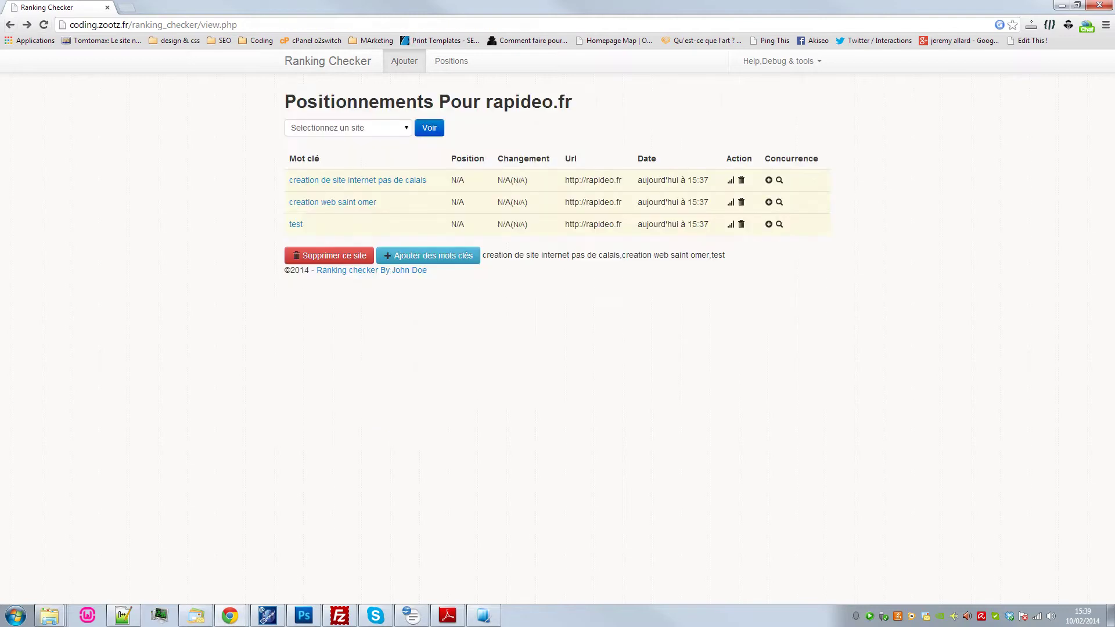
left_click(779, 180)
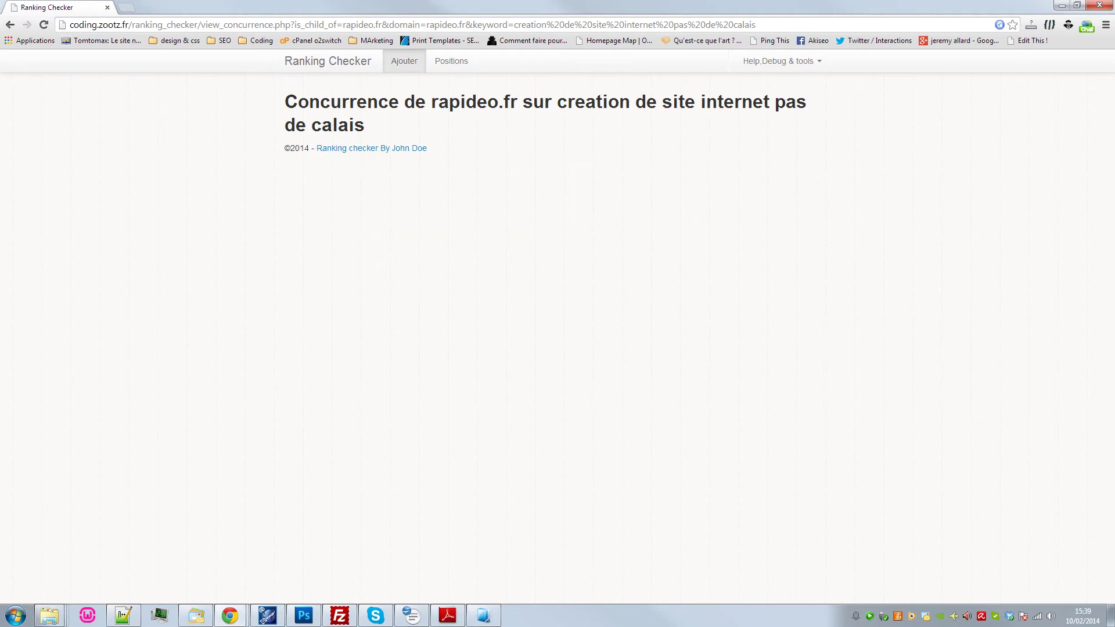
left_click(10, 24)
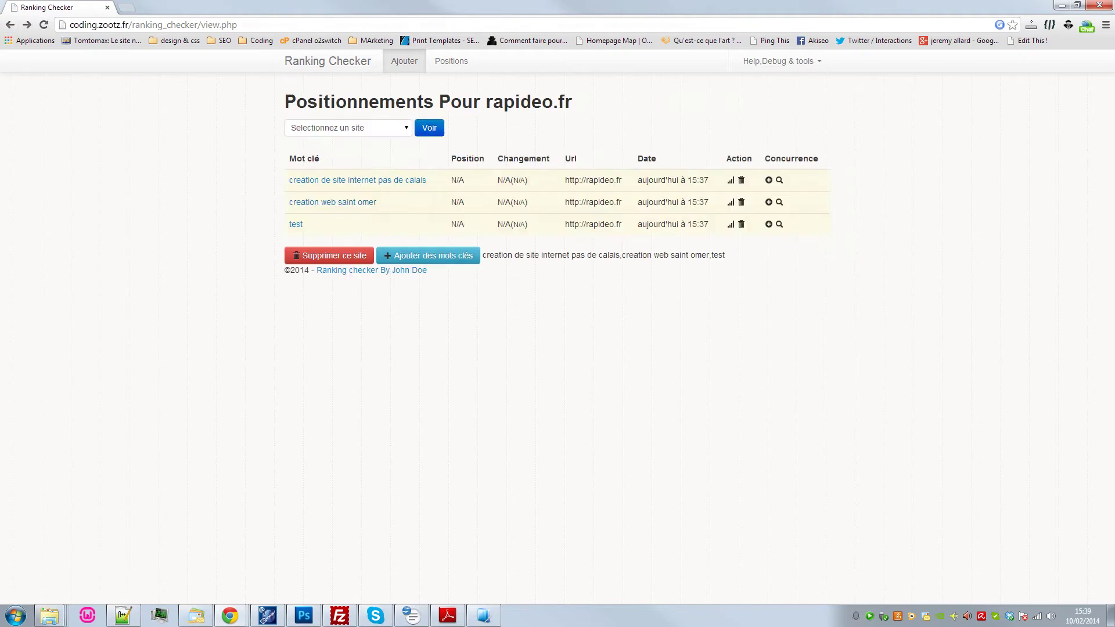
left_click(332, 202)
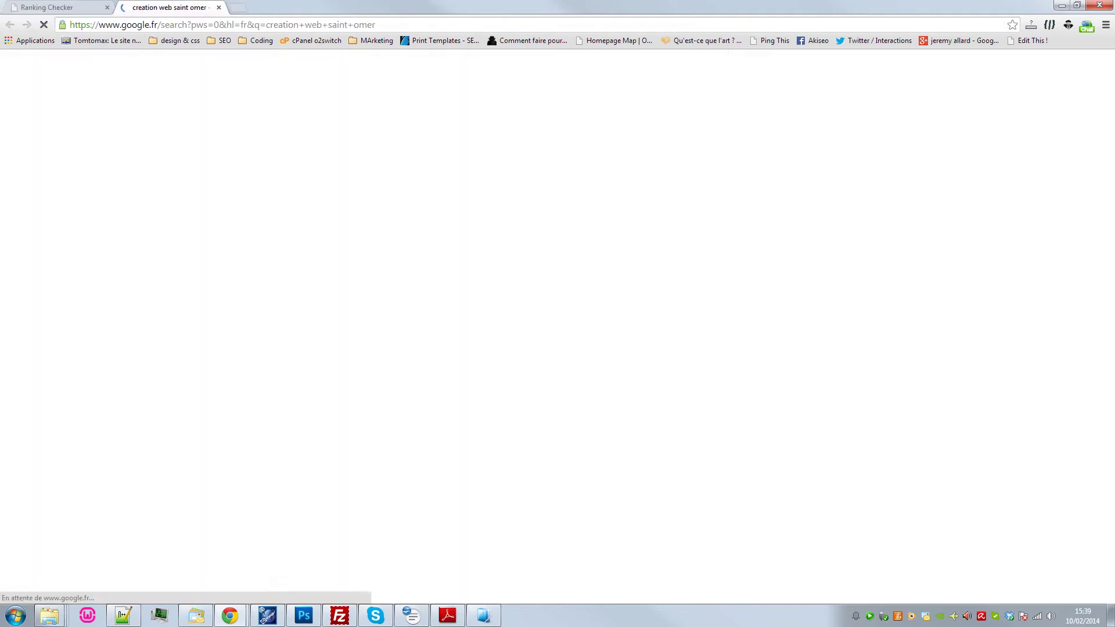
key("ctrl+shift+Tab")
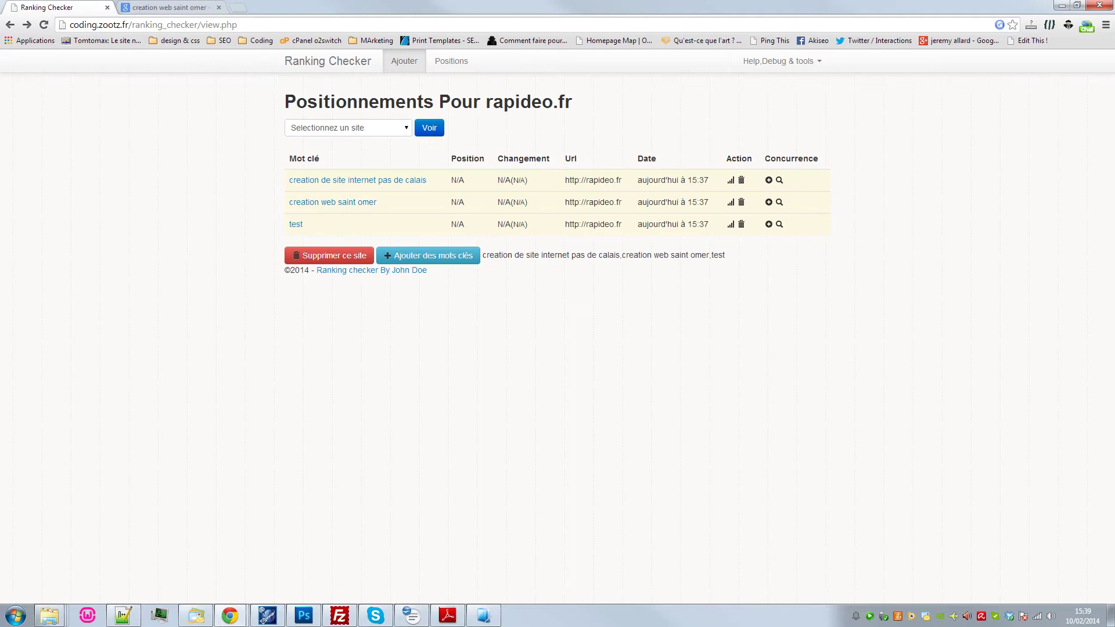
left_click(769, 202)
left_click(511, 213)
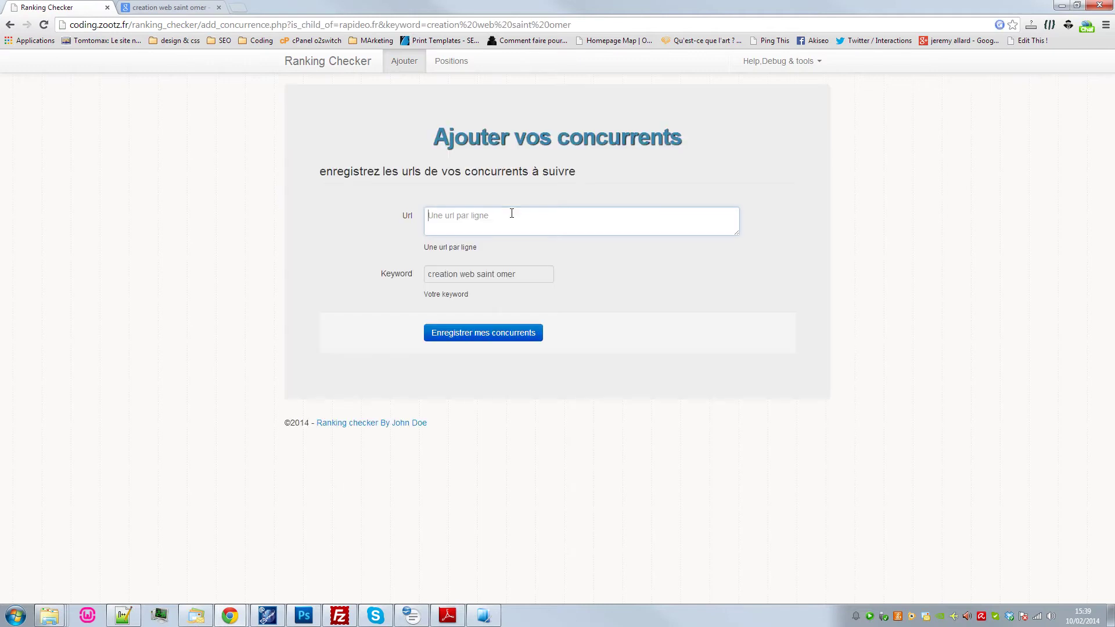
type("http:")
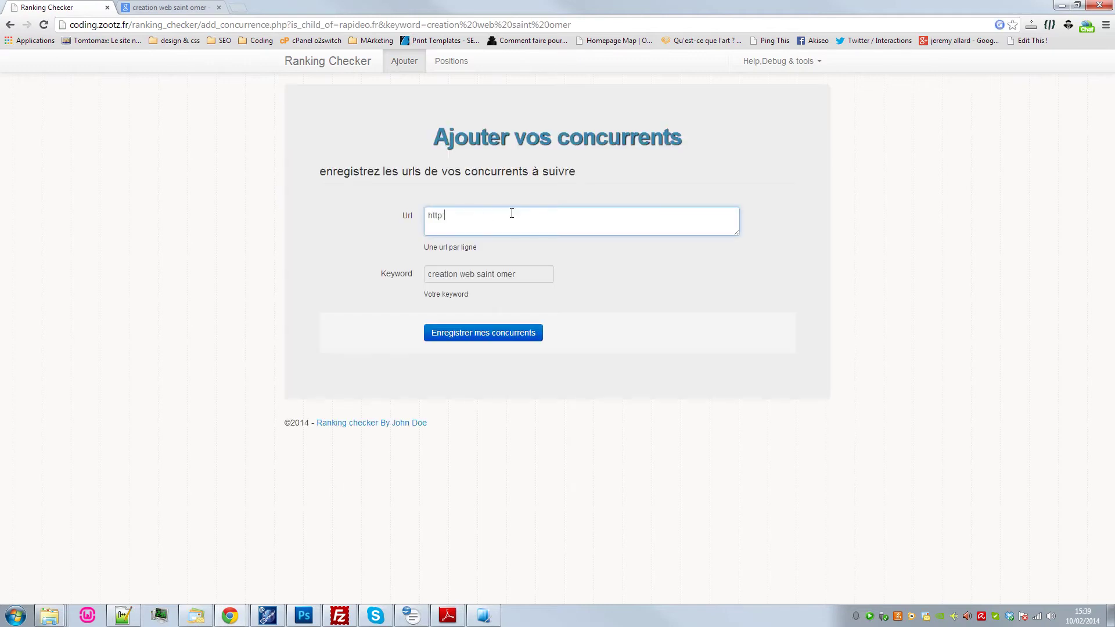
type("//etd-dolut")
key("BackSpace")
key("BackSpace")
key("BackSpace")
key("BackSpace")
key("BackSpace")
type("solutions.com")
left_click(483, 333)
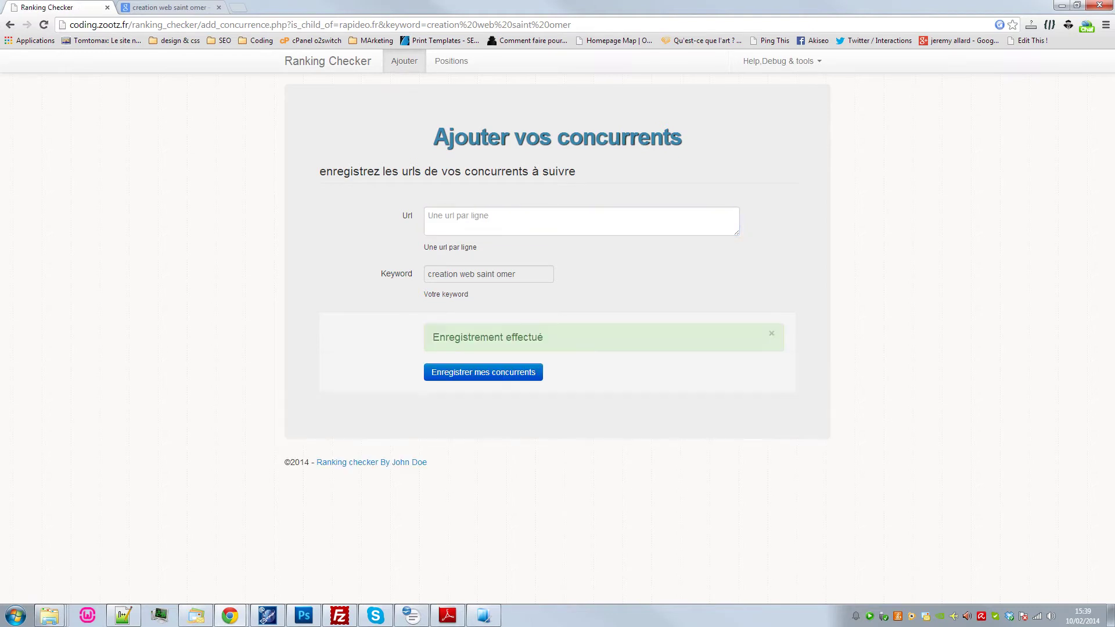
Display the rapideo.fr positions again and view the tracked competitors for "creation web saint omer"
left_click(451, 61)
left_click(348, 128)
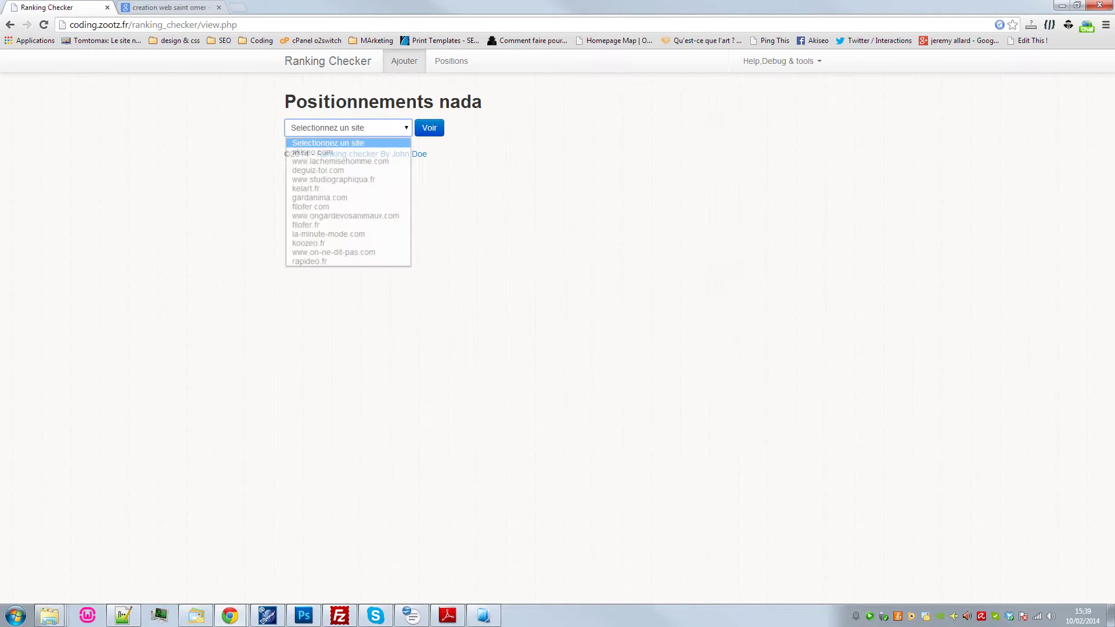
left_click(309, 262)
left_click(429, 128)
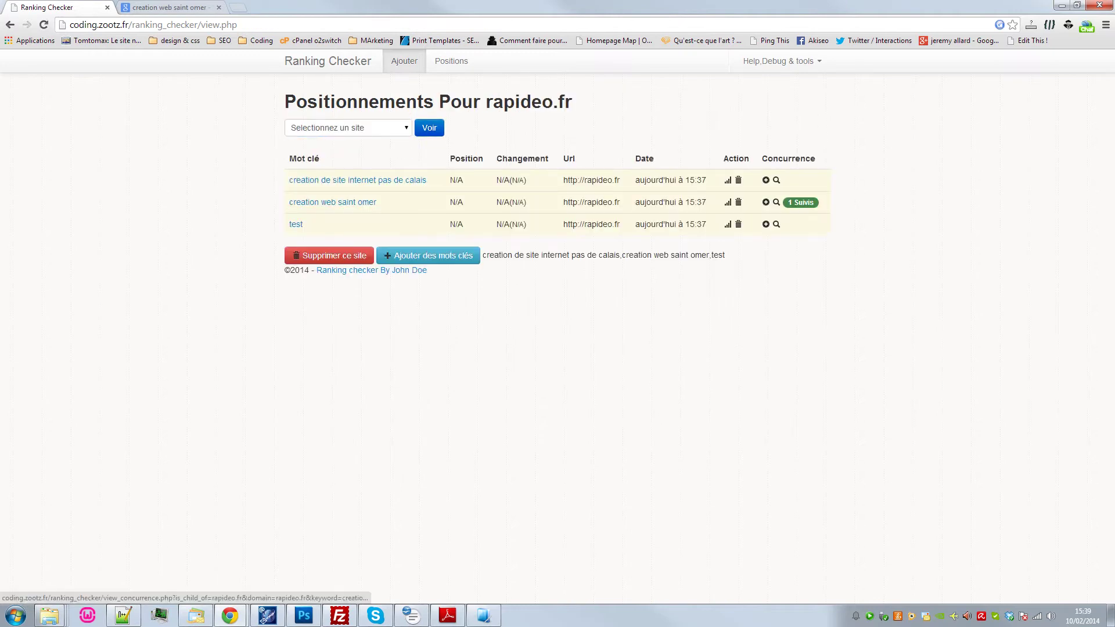
left_click(795, 202)
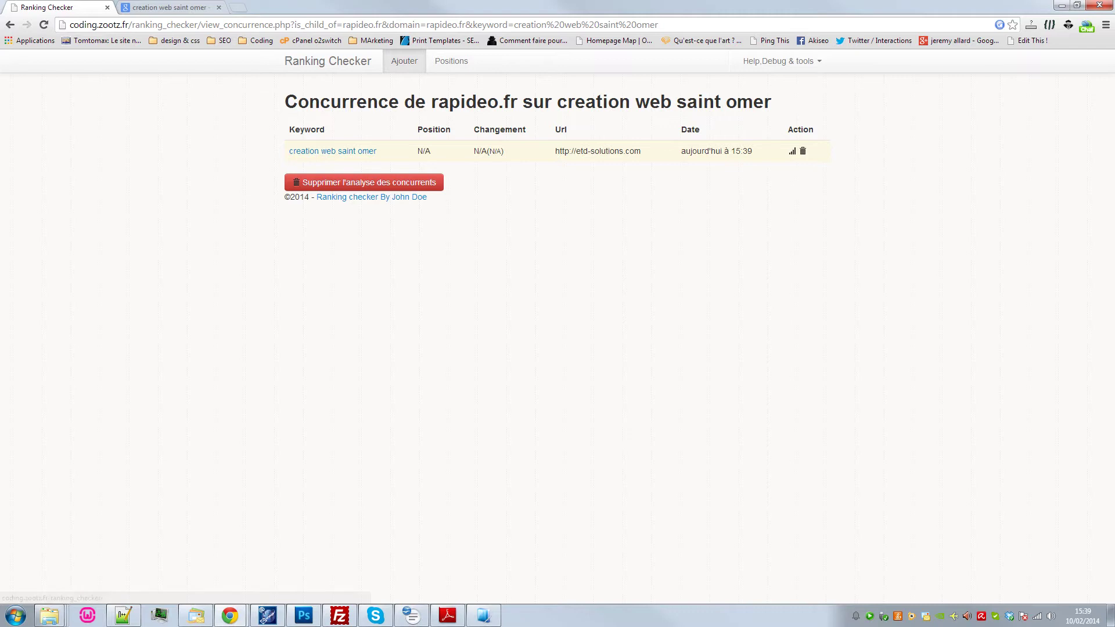
Return to the Ranking Checker home page and look through the list of position alerts
left_click(328, 61)
scroll(553, 349, "down", 5)
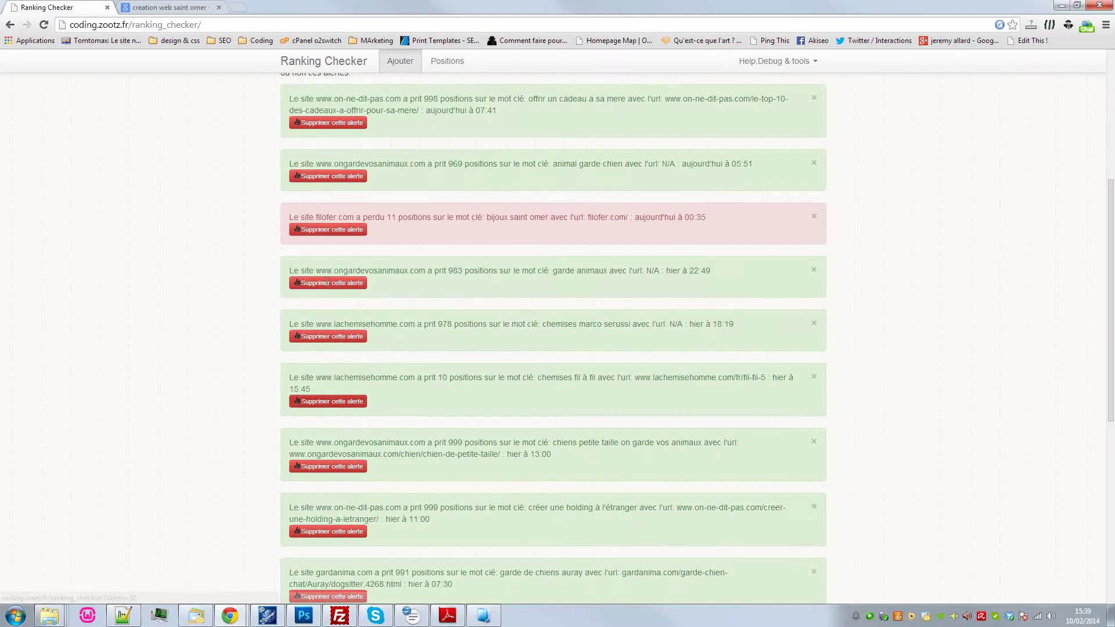
scroll(553, 348, "up", 5)
left_click(447, 61)
left_click(348, 128)
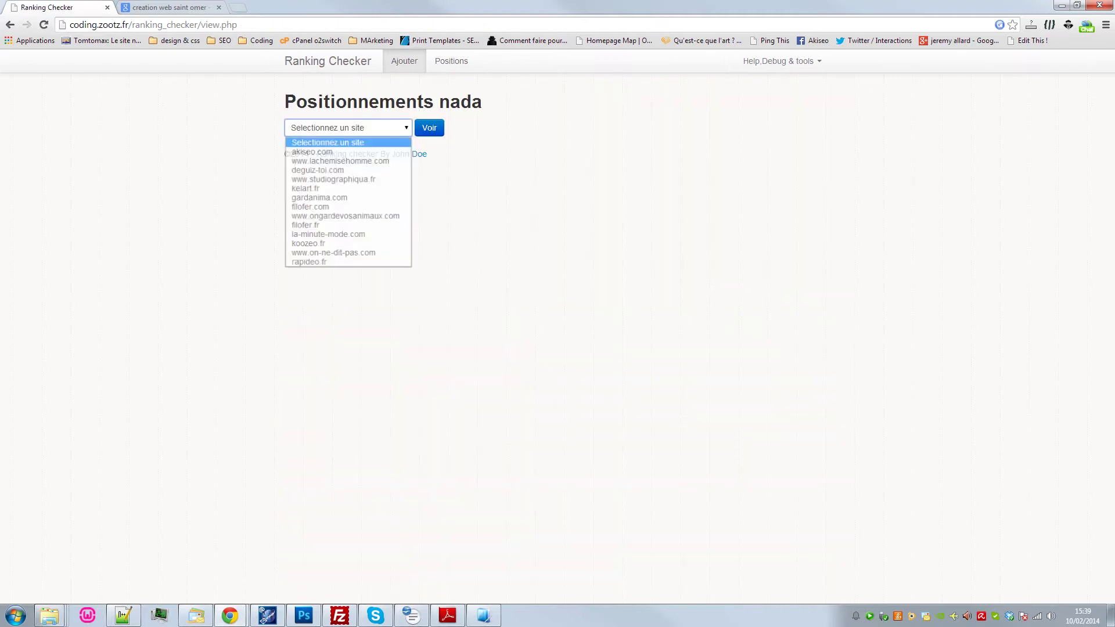
left_click(308, 263)
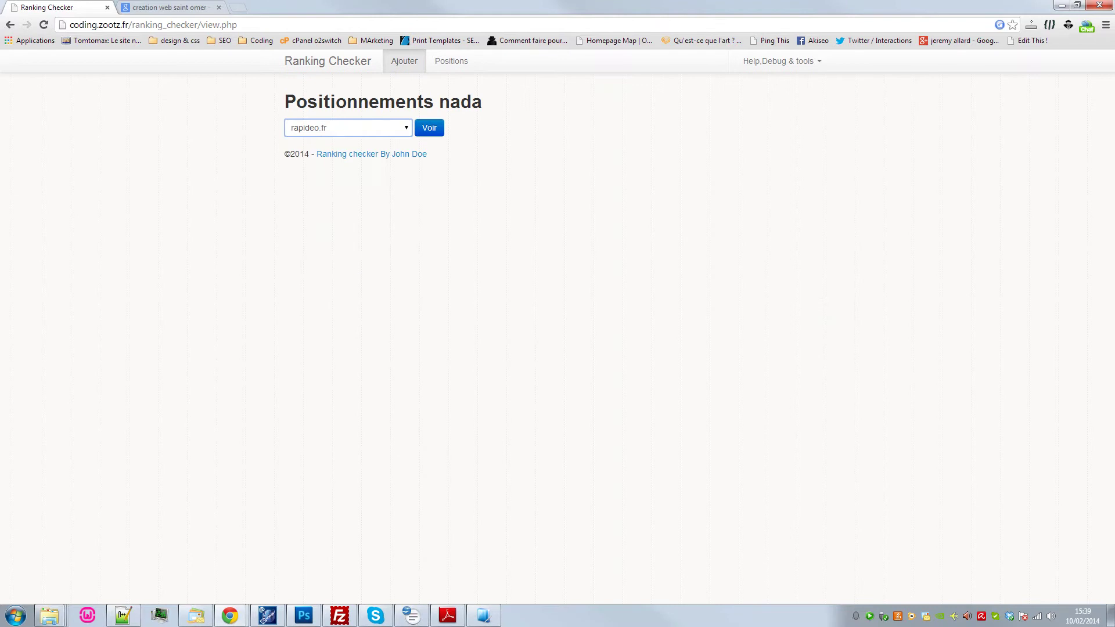
left_click(429, 128)
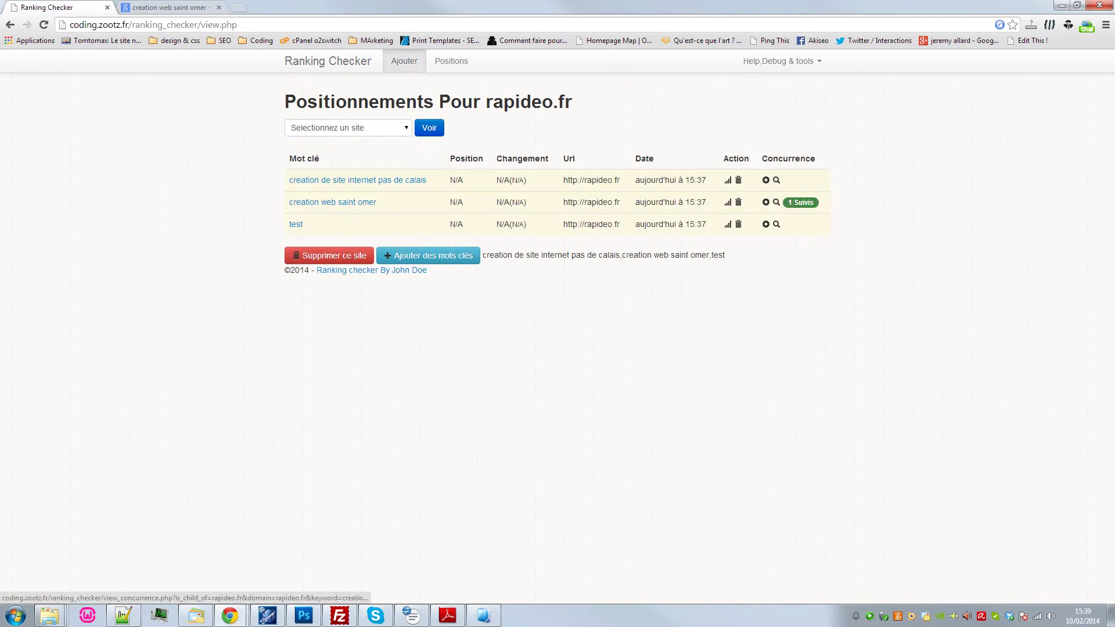
left_click(776, 202)
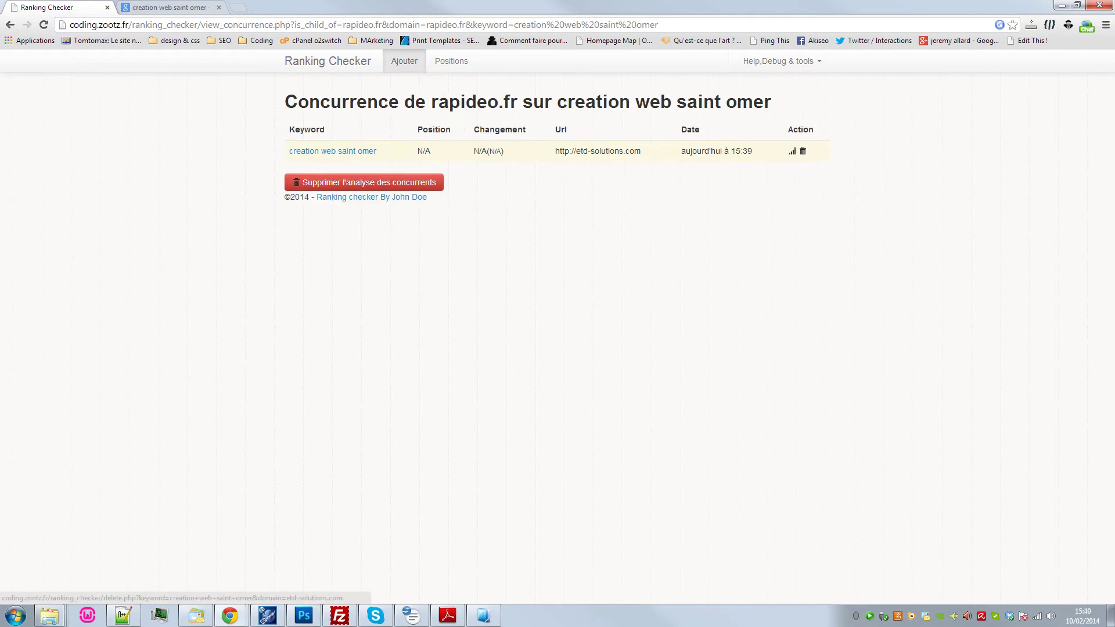
left_click(803, 151)
key("Return")
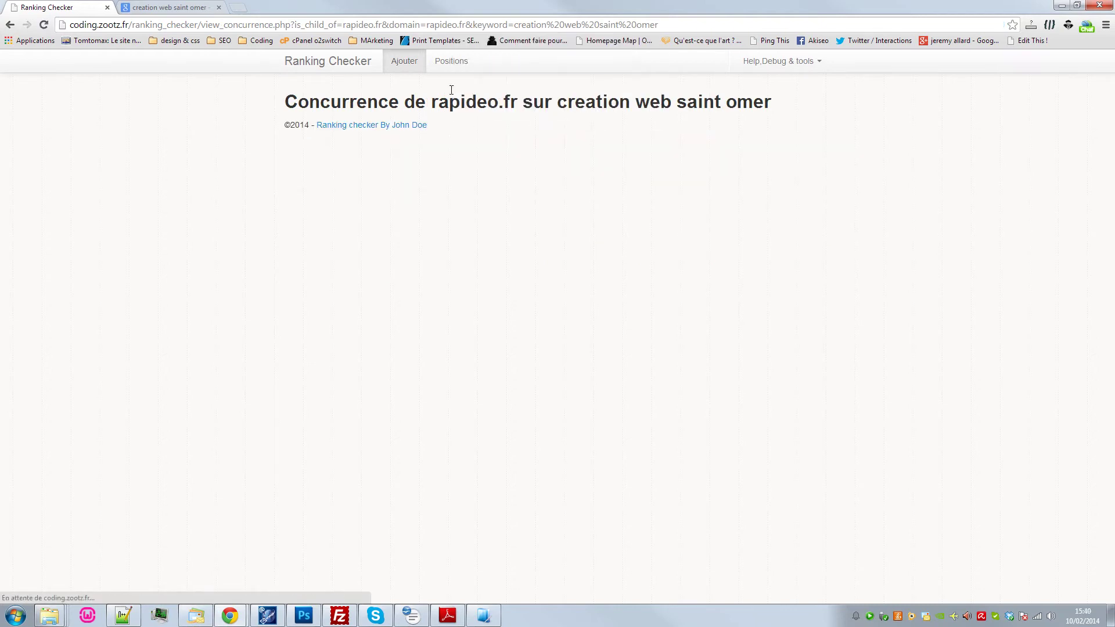
Display the positions for rapideo.fr and delete its keyword "test"
left_click(349, 128)
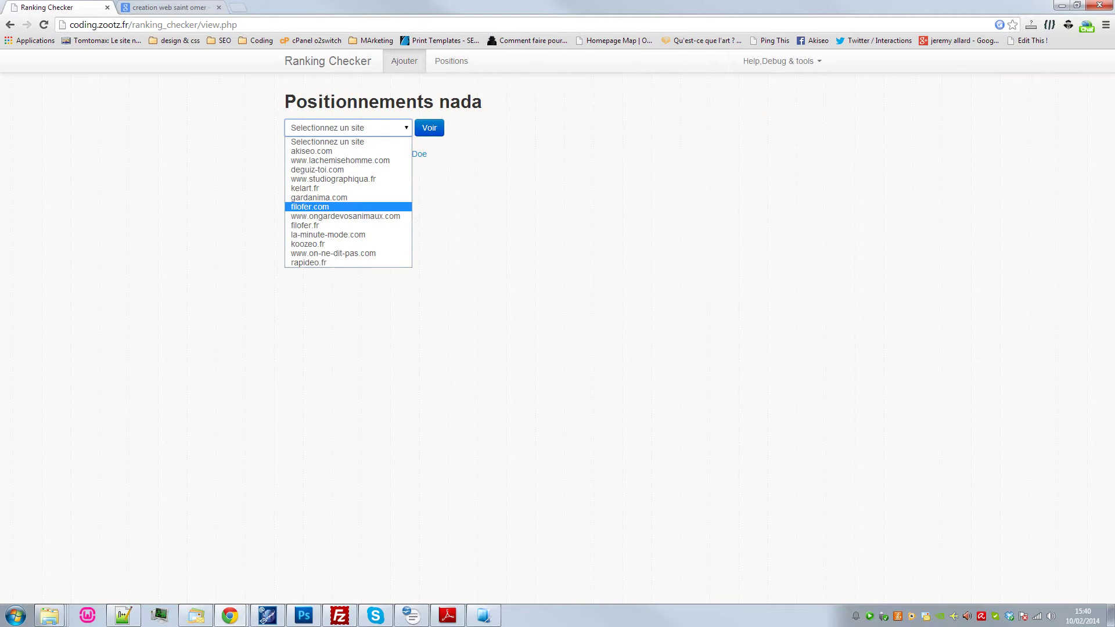
left_click(325, 249)
left_click(349, 128)
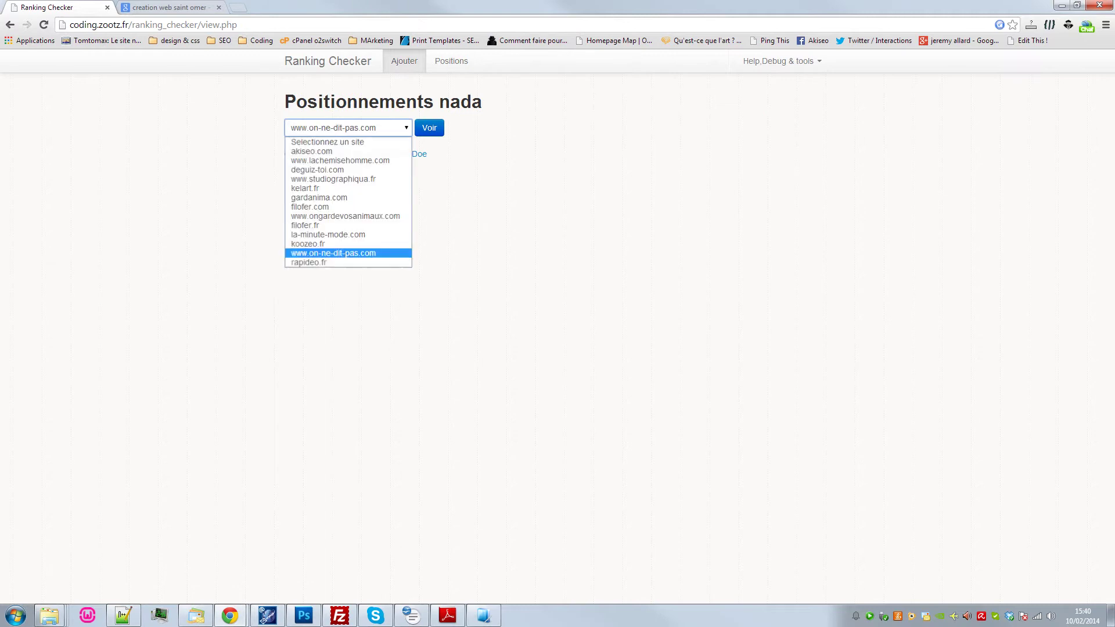
left_click(325, 262)
left_click(429, 127)
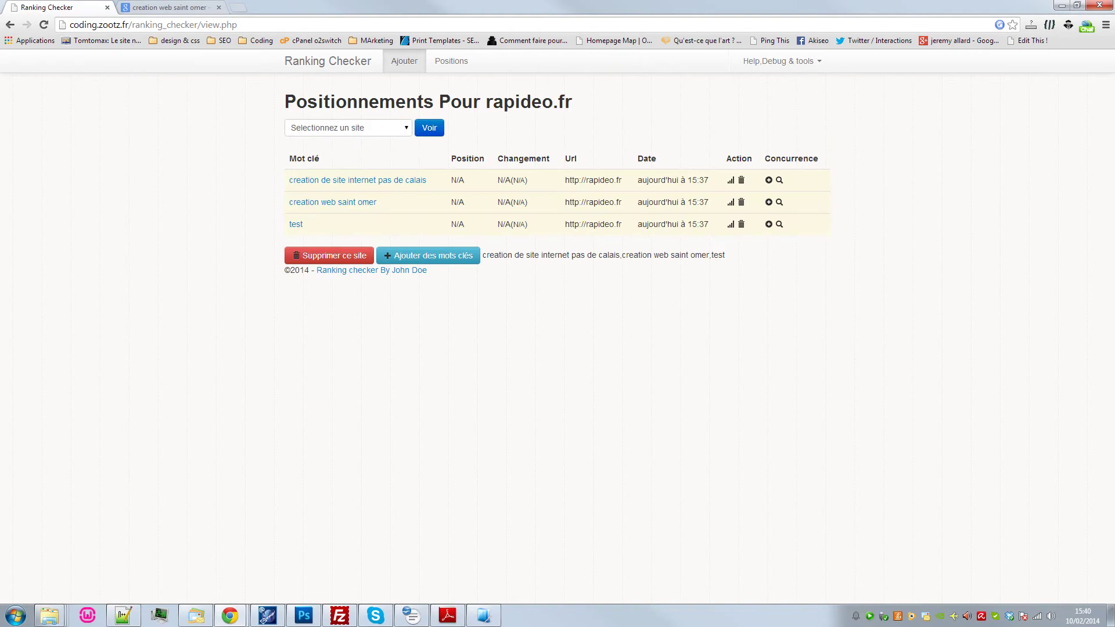
left_click(741, 225)
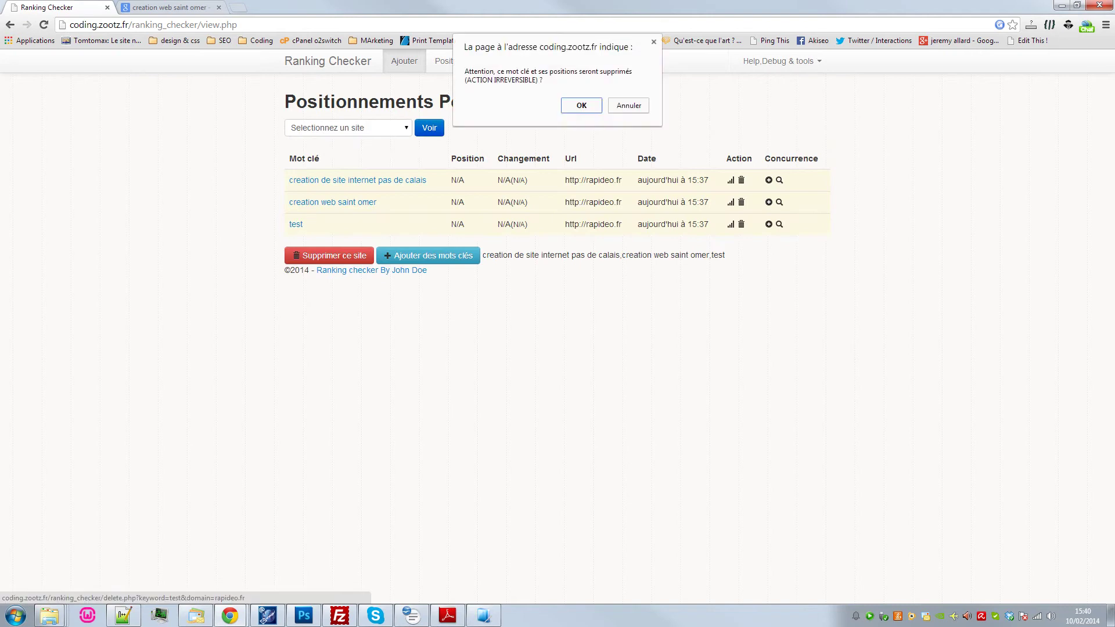
left_click(582, 105)
Reload the rapideo.fr positions to check the remaining keywords
left_click(348, 127)
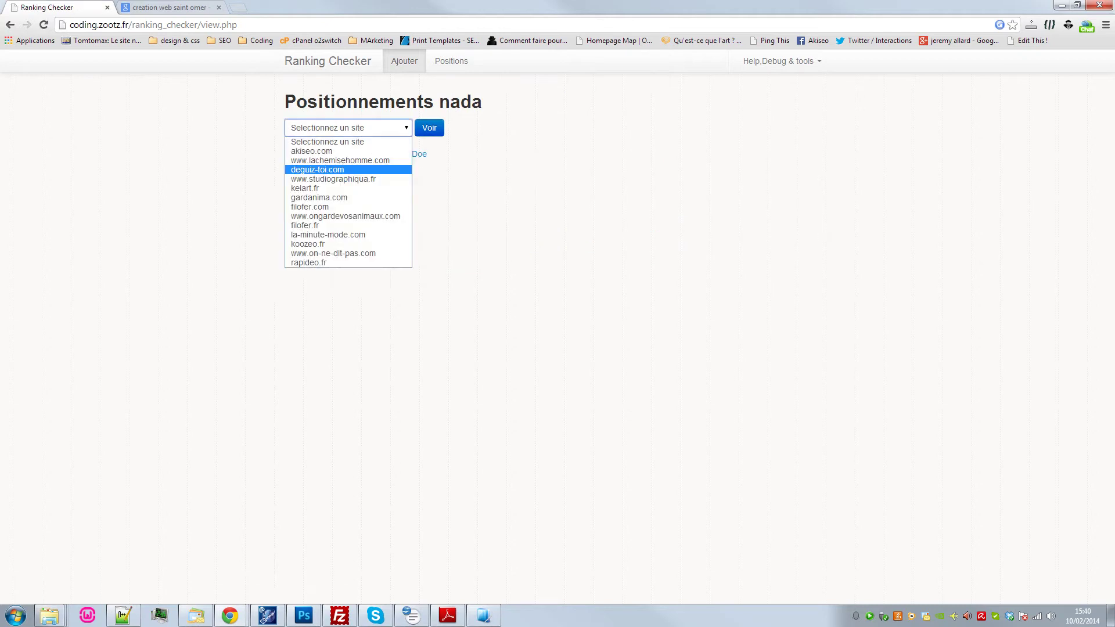
key("Return")
left_click(429, 128)
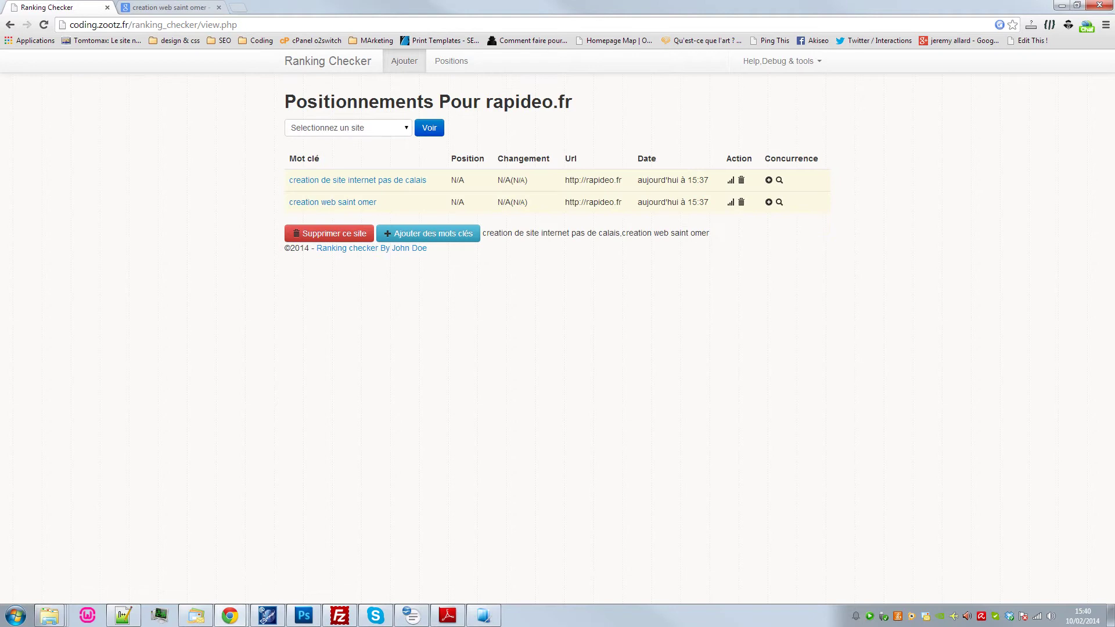
Display the keyword positions for akiseo.com
left_click(349, 128)
left_click(348, 151)
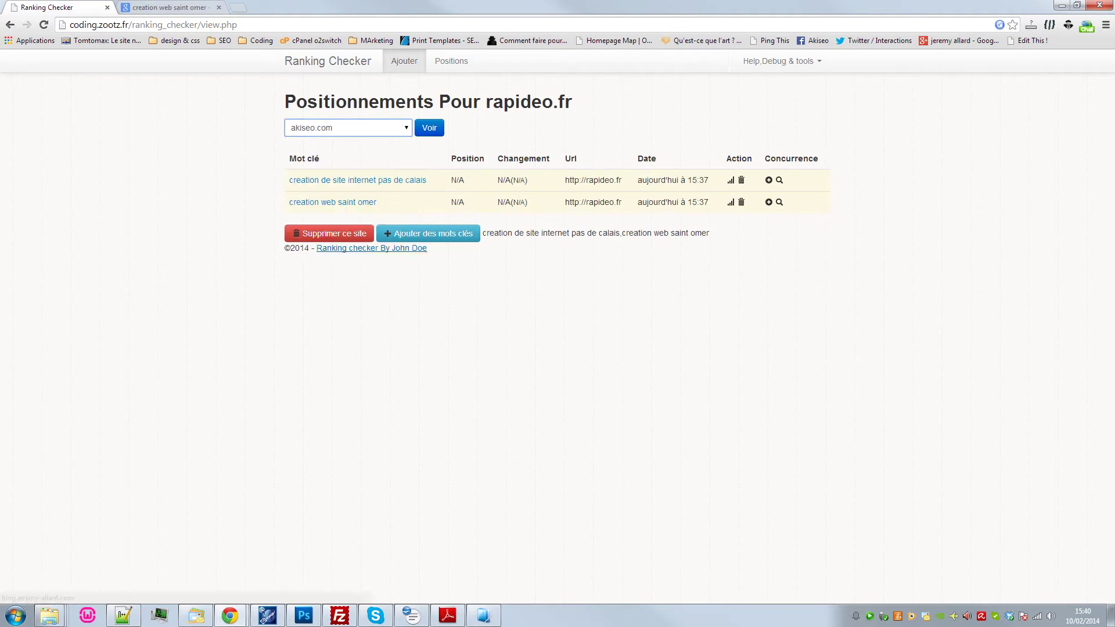
left_click(429, 127)
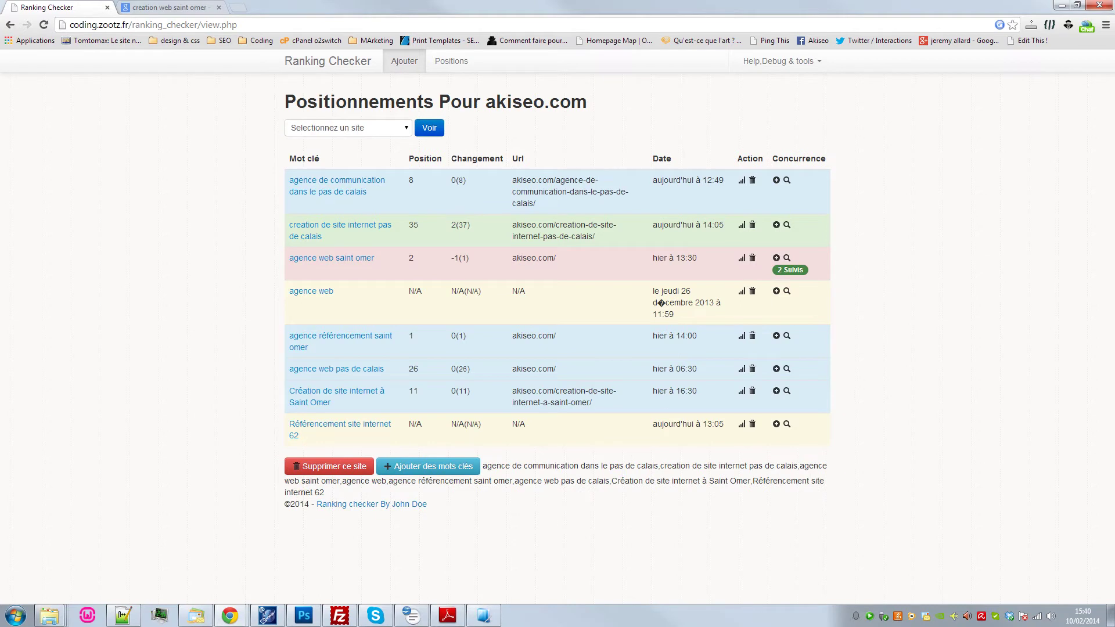
Examine the position, change and date values of akiseo.com's keywords "creation de site internet pas de calais", "agence de communication dans le pas de calais" and "agence web"
left_click_drag(654, 226, 705, 226)
left_click_drag(322, 236, 288, 226)
double_click(413, 225)
mouse_move(458, 224)
left_mouse_down()
mouse_move(474, 226)
mouse_move(452, 227)
left_mouse_up()
left_click_drag(664, 180, 746, 181)
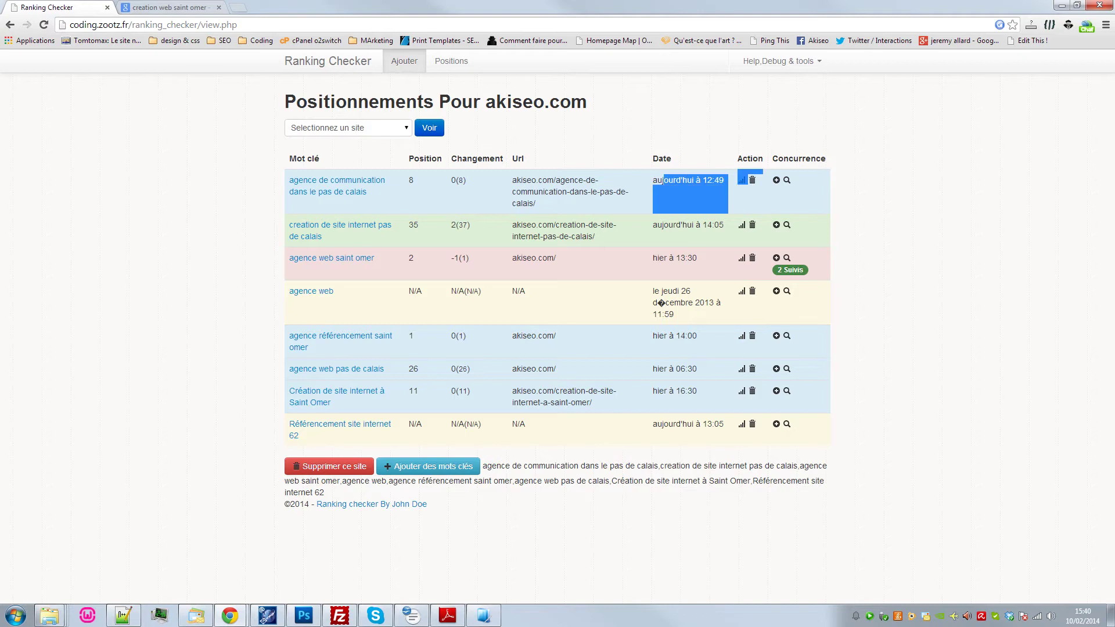
left_click(746, 181)
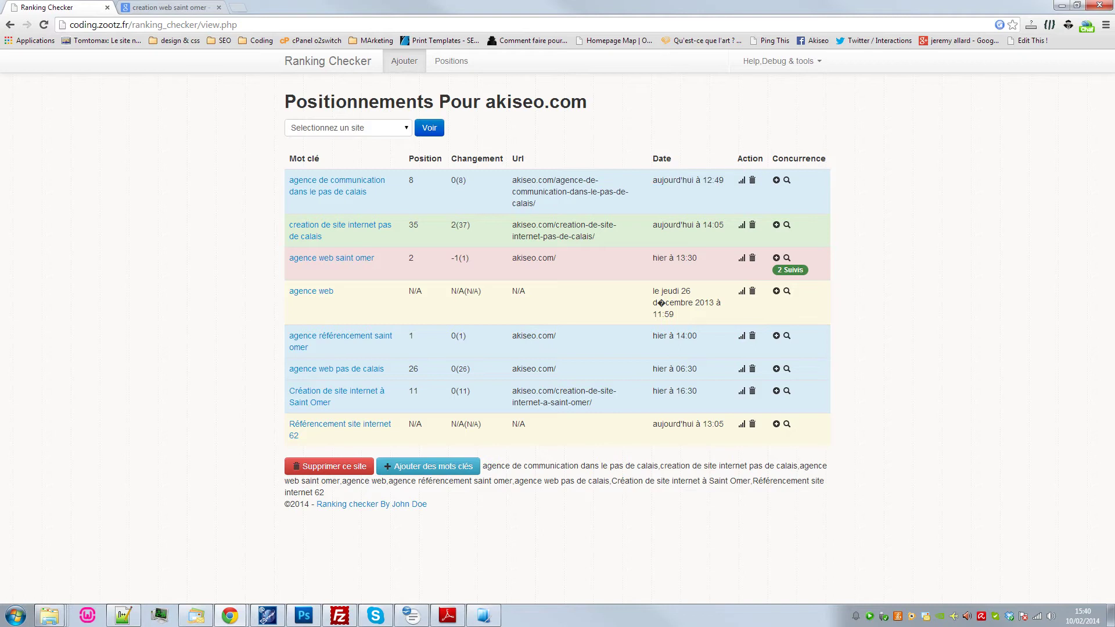
left_click_drag(367, 297, 580, 306)
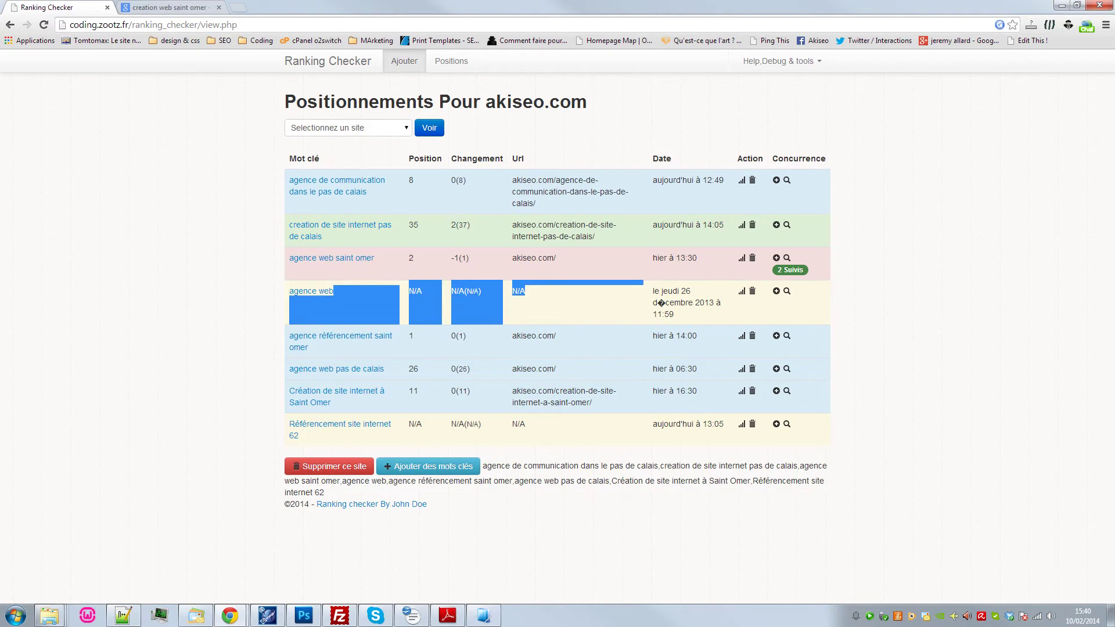
left_click(580, 306)
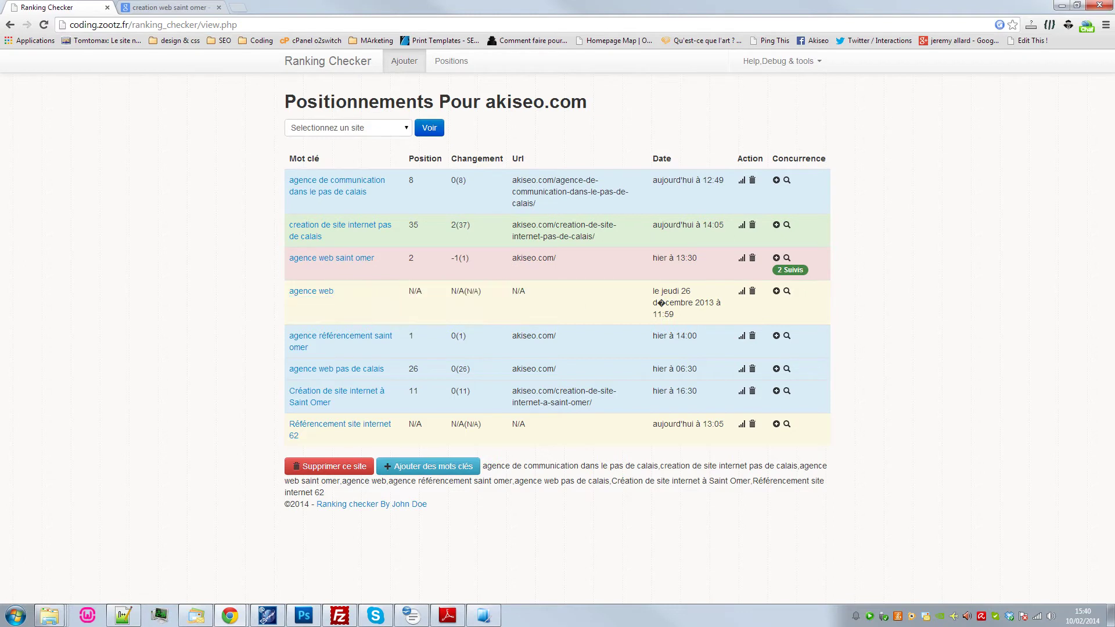
Review akiseo.com's position for "agence web saint omer", view its tracked competitors and return to the positions list
left_click_drag(292, 261, 377, 260)
left_click(379, 261)
double_click(411, 259)
left_click(412, 259)
left_click(786, 259)
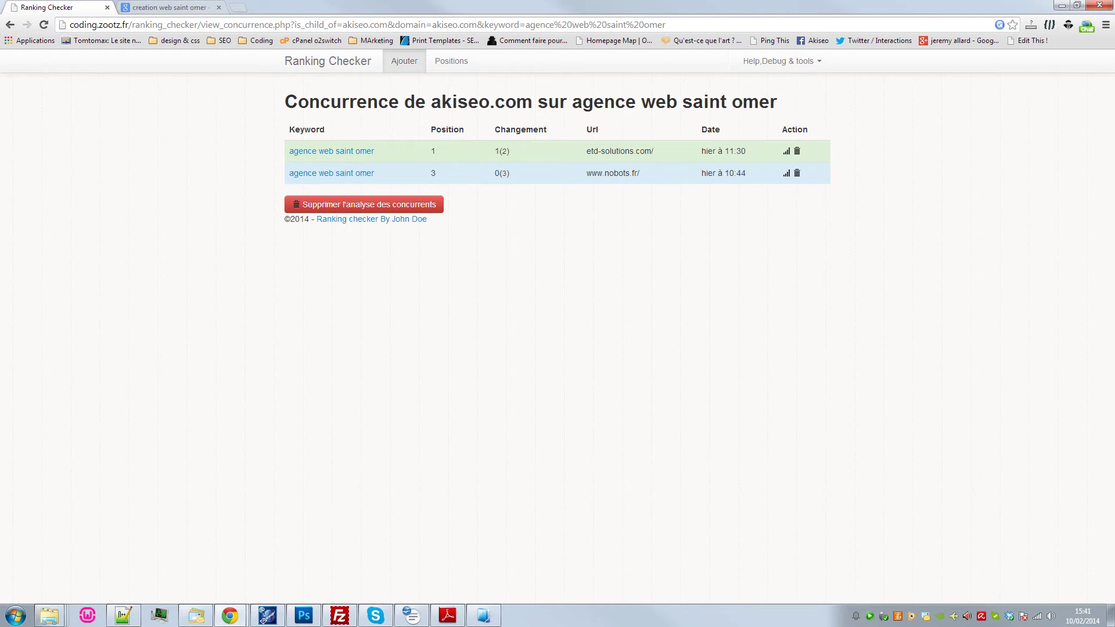
left_click(9, 24)
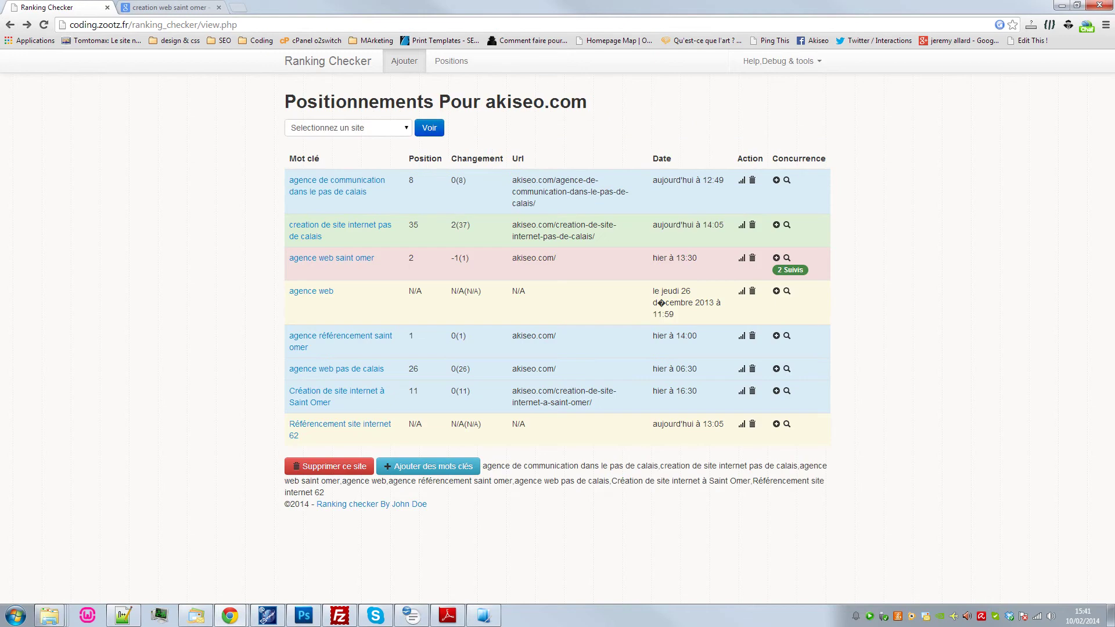
Display the positions for gardanima.com and switch back to those of akiseo.com
left_click(347, 128)
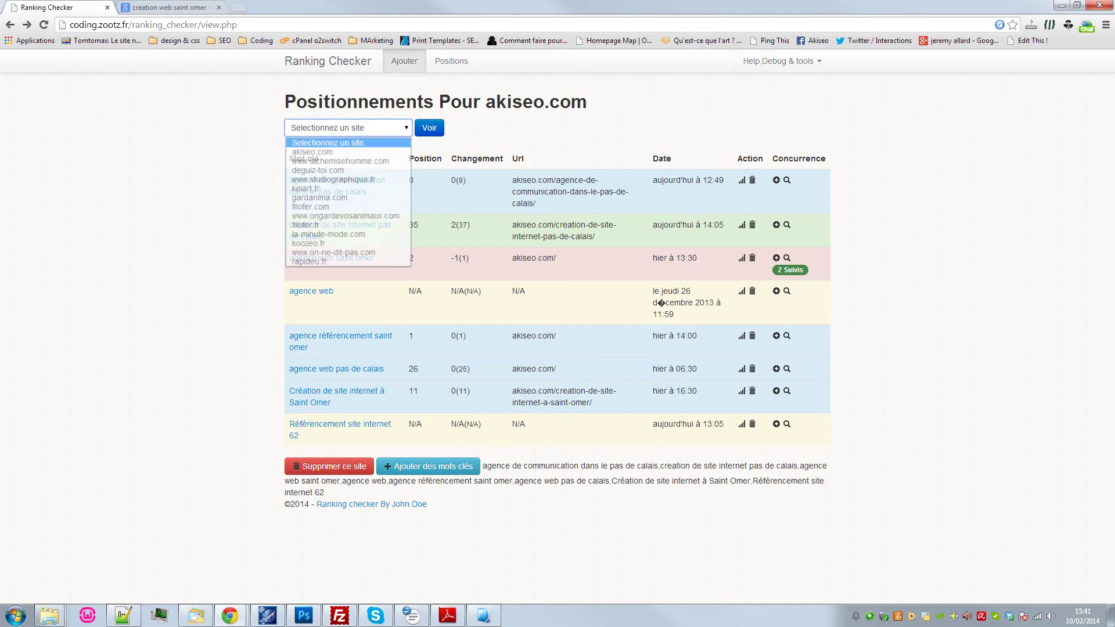
left_click(325, 197)
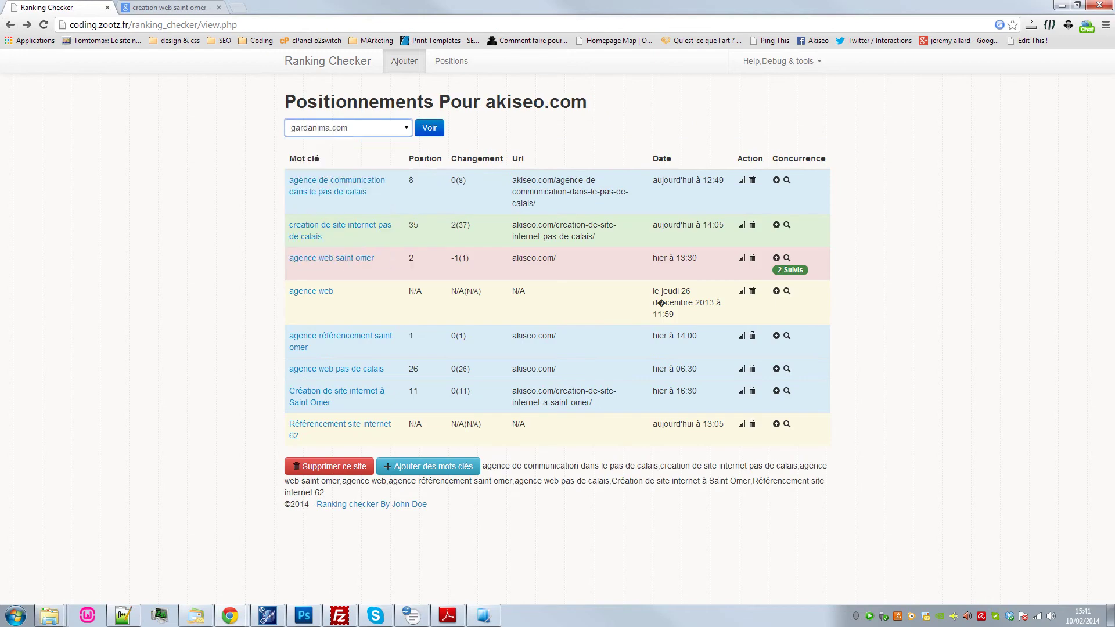
left_click(429, 128)
left_click(345, 127)
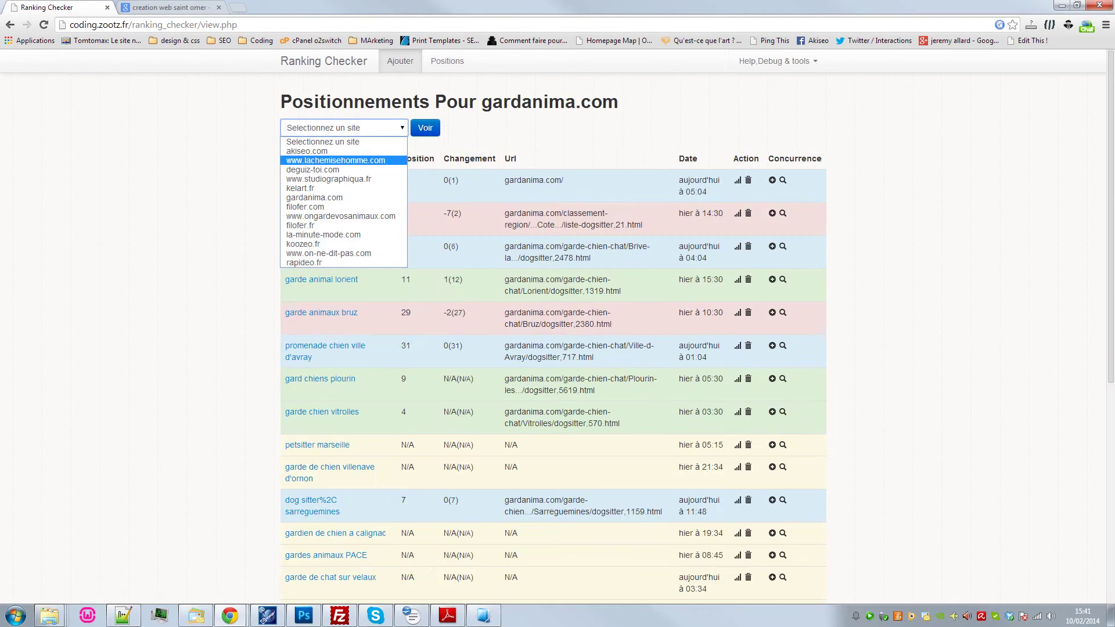
left_click(306, 151)
left_click(425, 128)
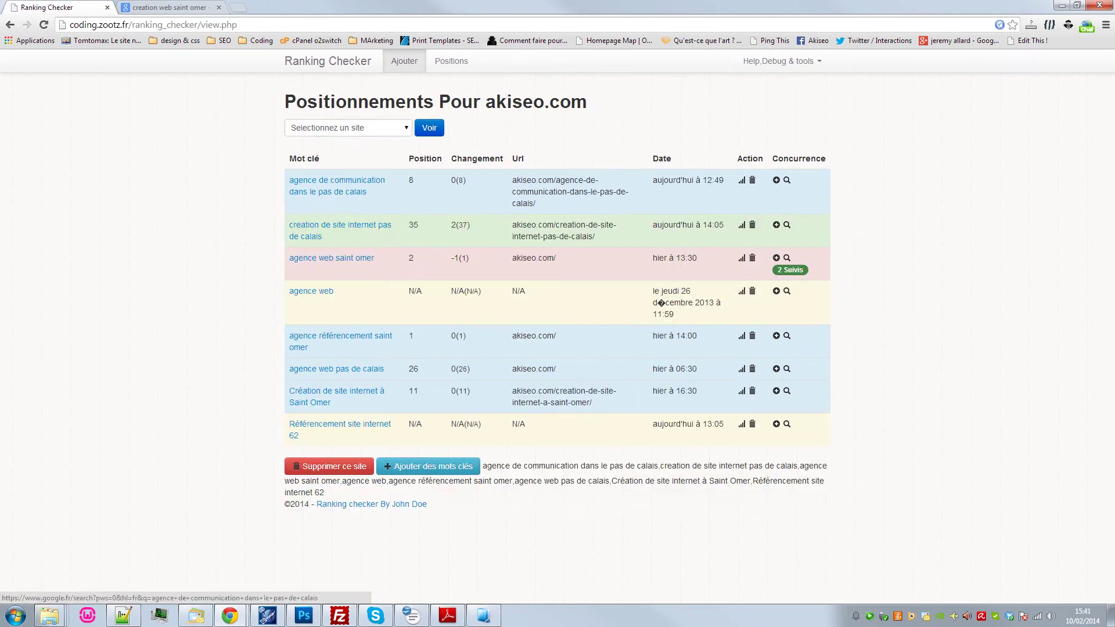
Highlight the full comma-separated list of akiseo.com keywords below the positions table
left_click(349, 127)
left_click(215, 205)
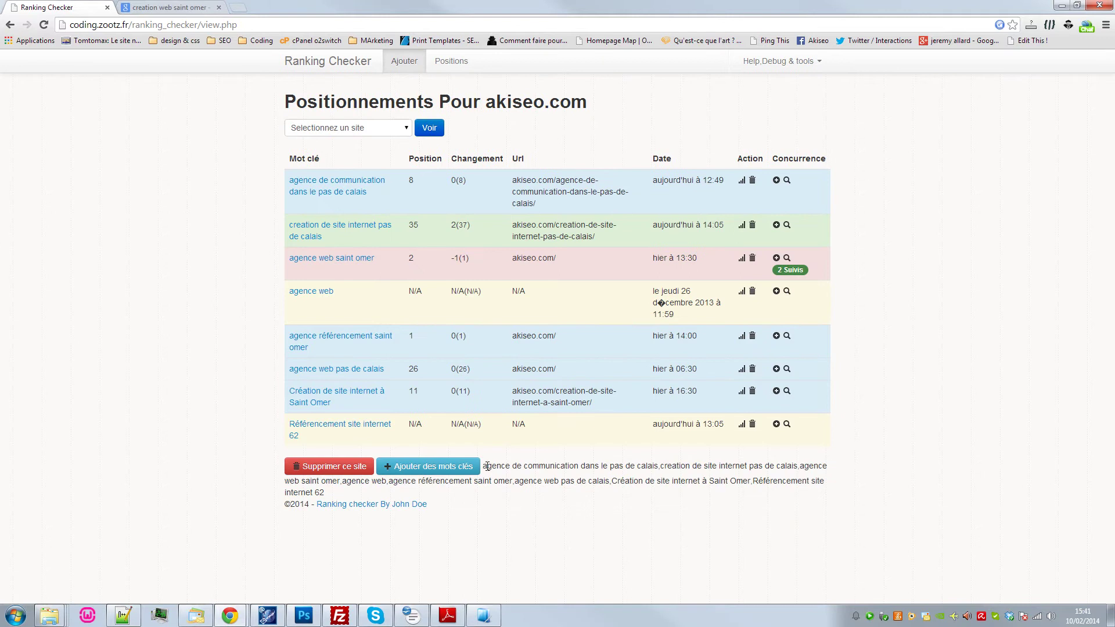
left_click_drag(487, 466, 387, 494)
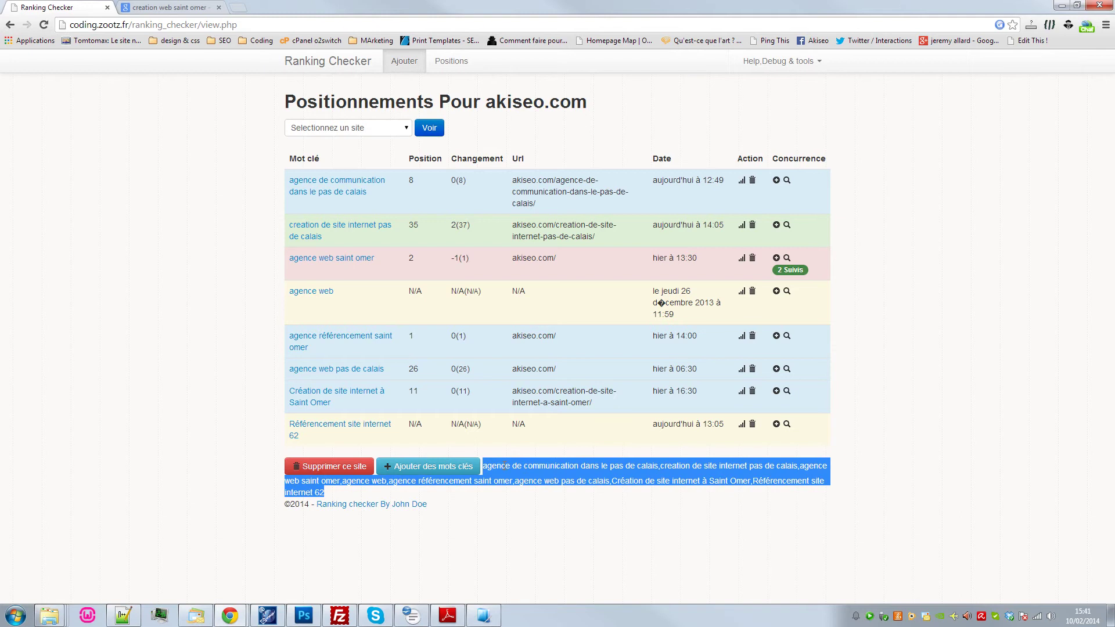
left_click(503, 466)
left_click_drag(483, 466, 536, 490)
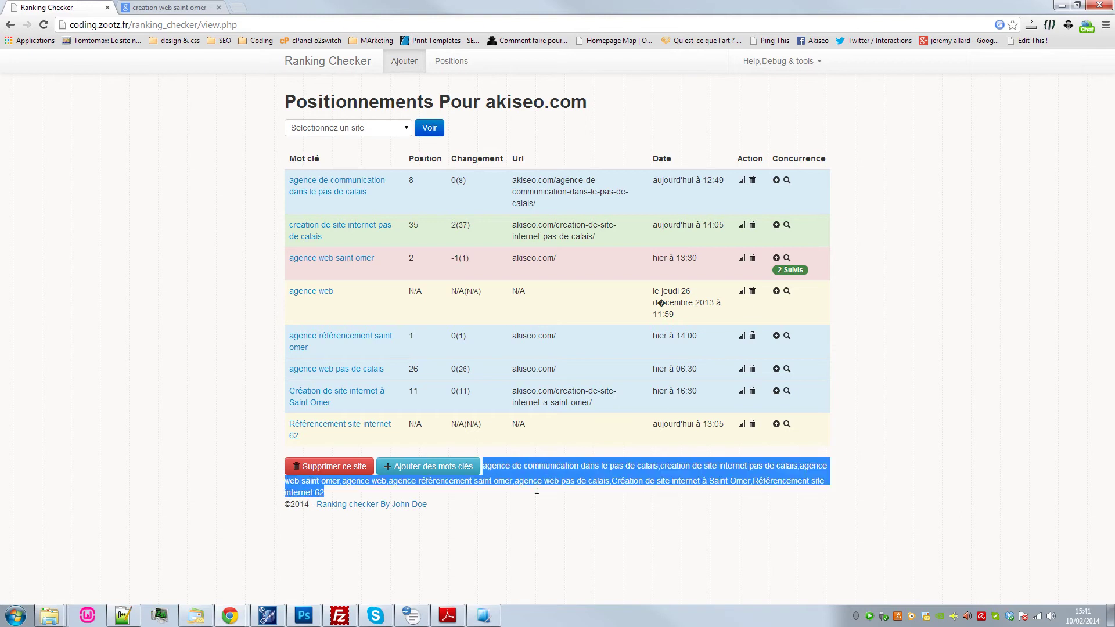
Open the form for adding keywords to akiseo.com, inspect its prefilled URL and return to the positions
left_click(422, 468)
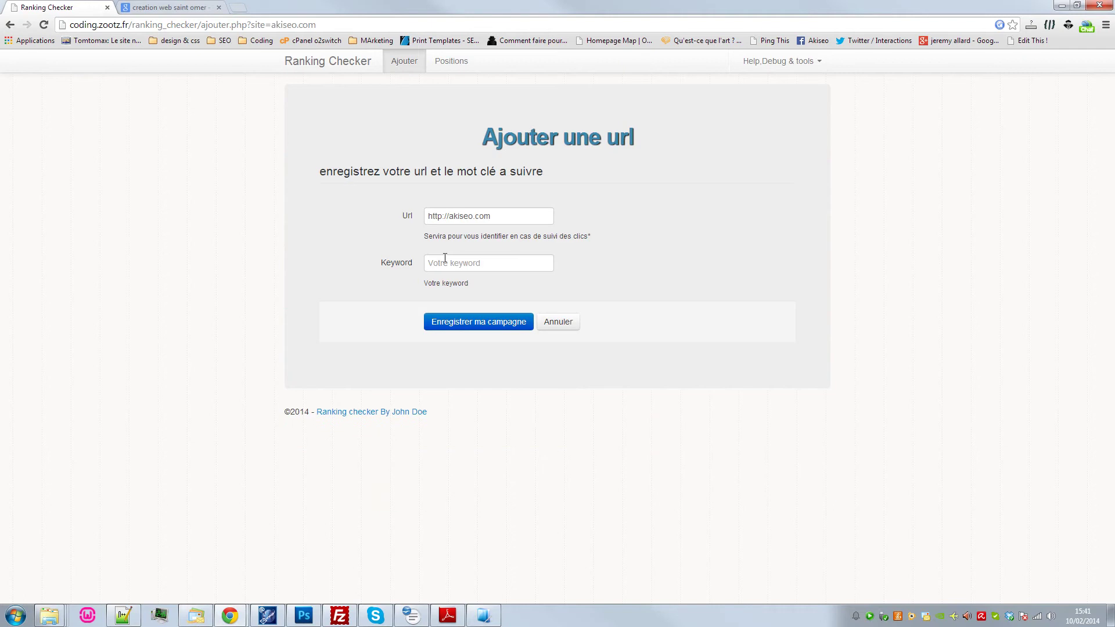
left_click_drag(481, 216, 428, 216)
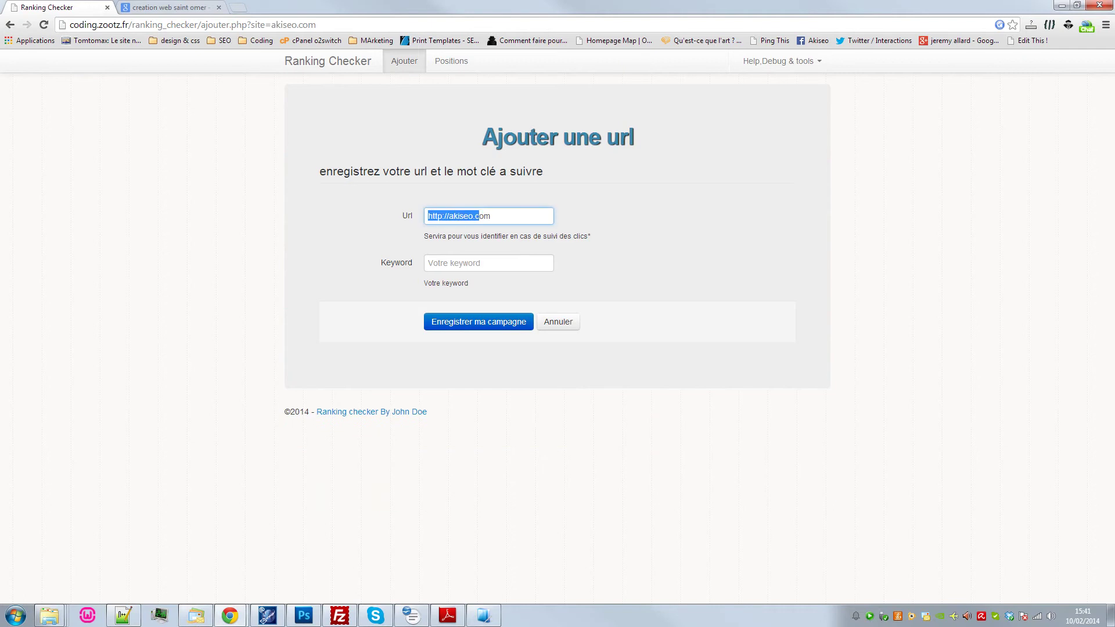
left_click(10, 25)
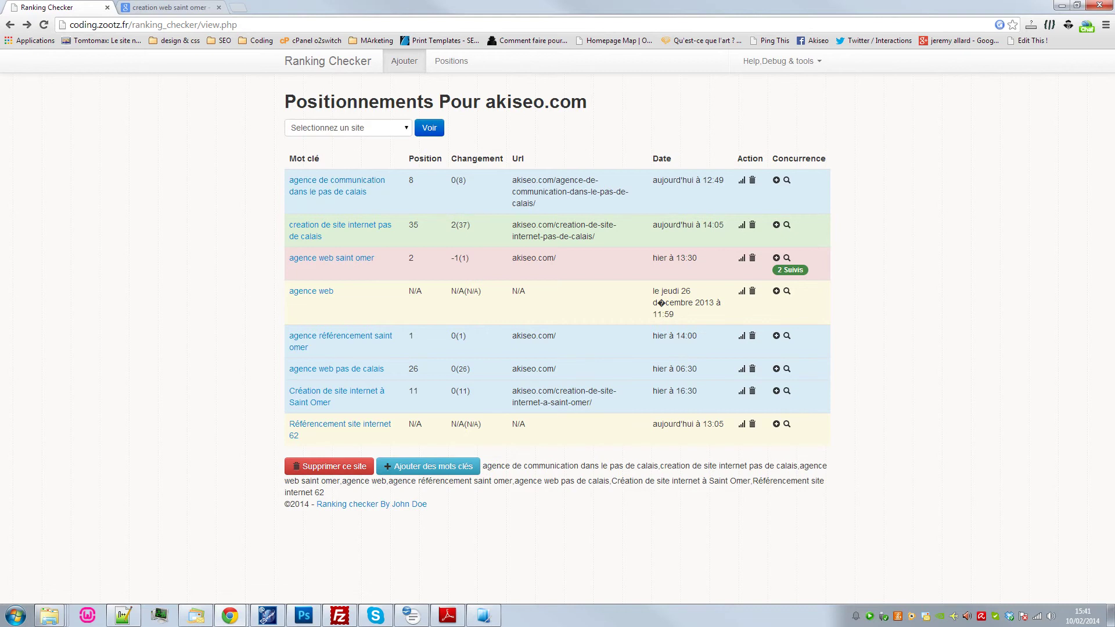
Leave the akiseo.com positions and go back to the home page introduction and alerts
left_click(349, 128)
left_click(499, 129)
left_click(451, 61)
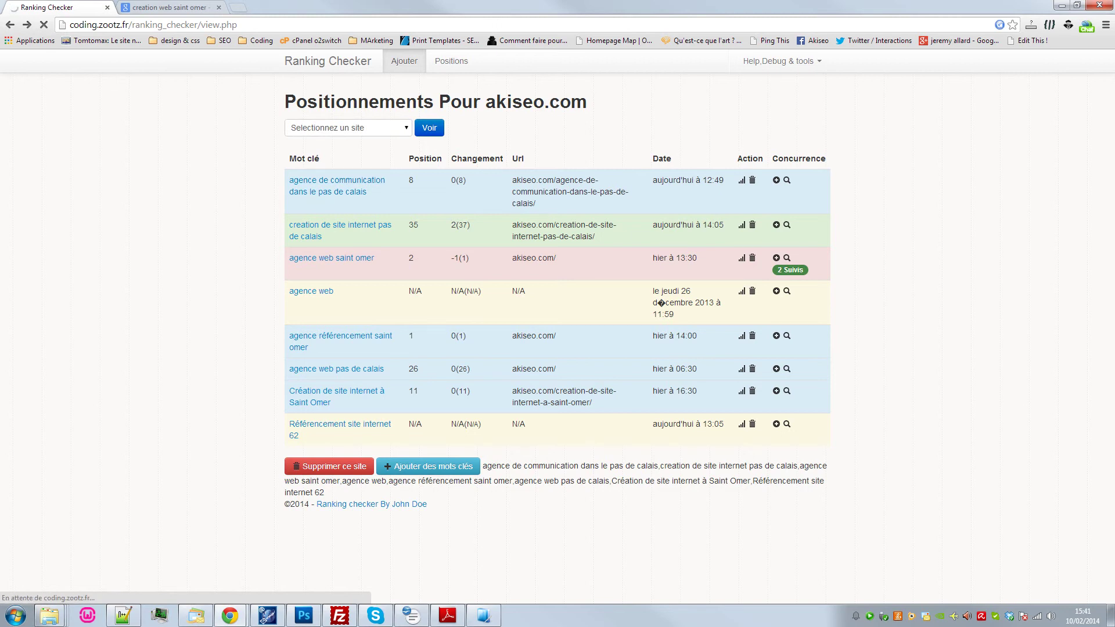
left_click(348, 128)
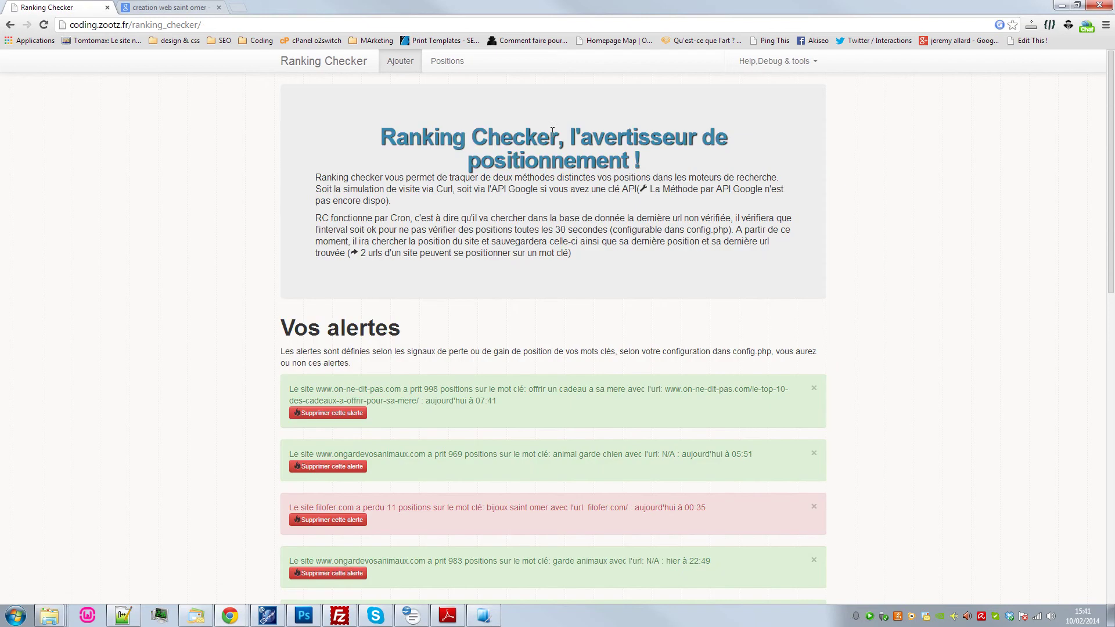
Open the day's log file and examine its most recent entries
left_click(775, 61)
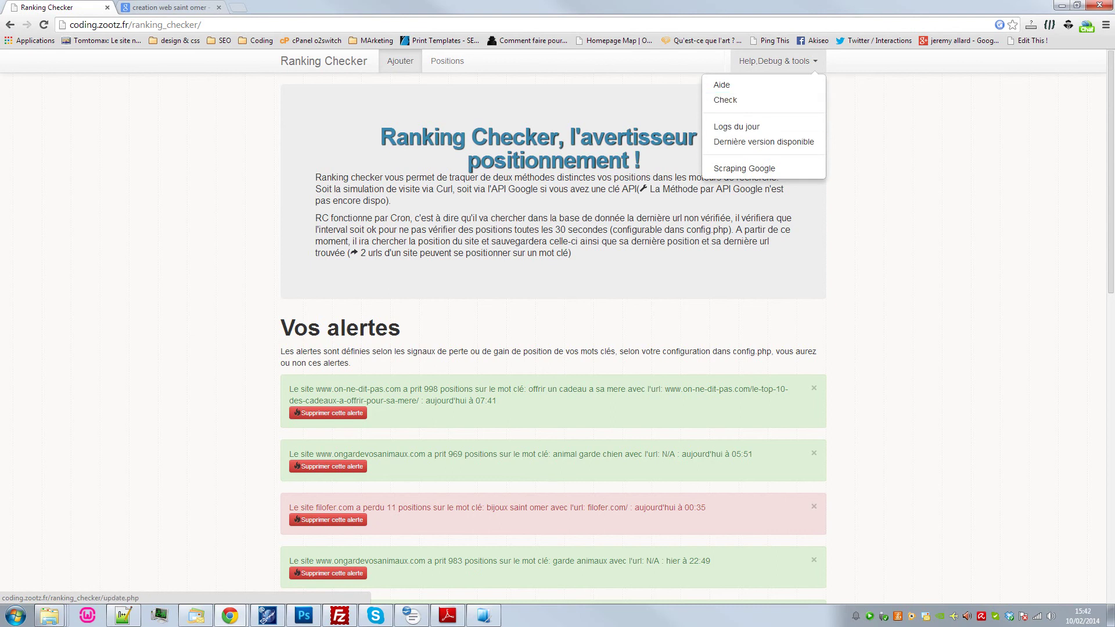
left_click(737, 126)
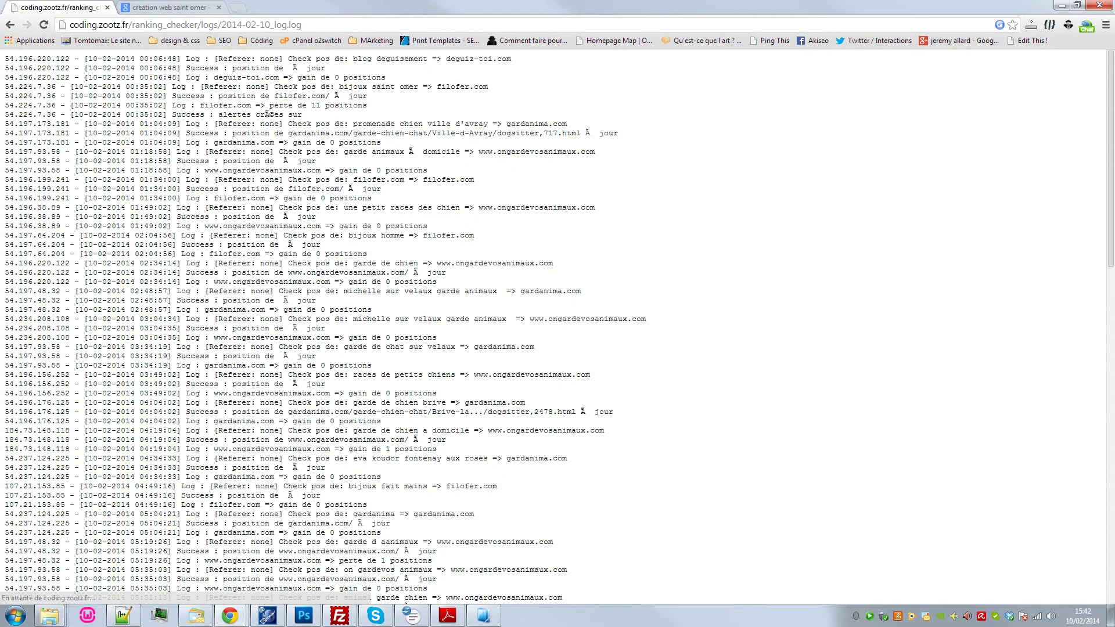
scroll(210, 110, "down", 15)
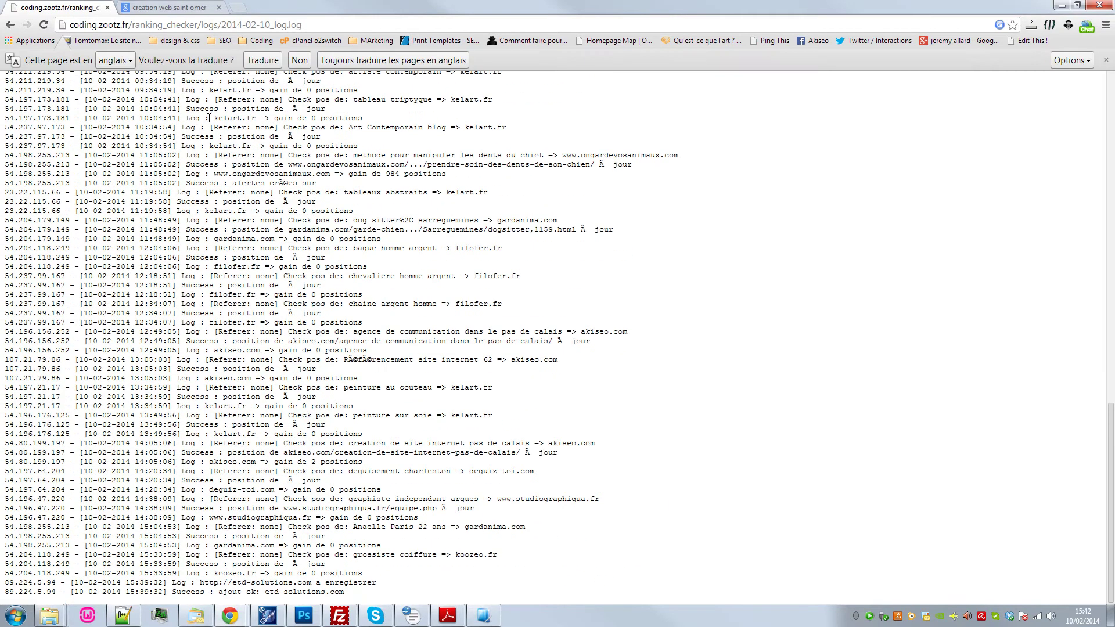
Look through the earlier entries of the day's log and return to the Ranking Checker home page
scroll(209, 118, "up", 15)
scroll(210, 122, "down", 10)
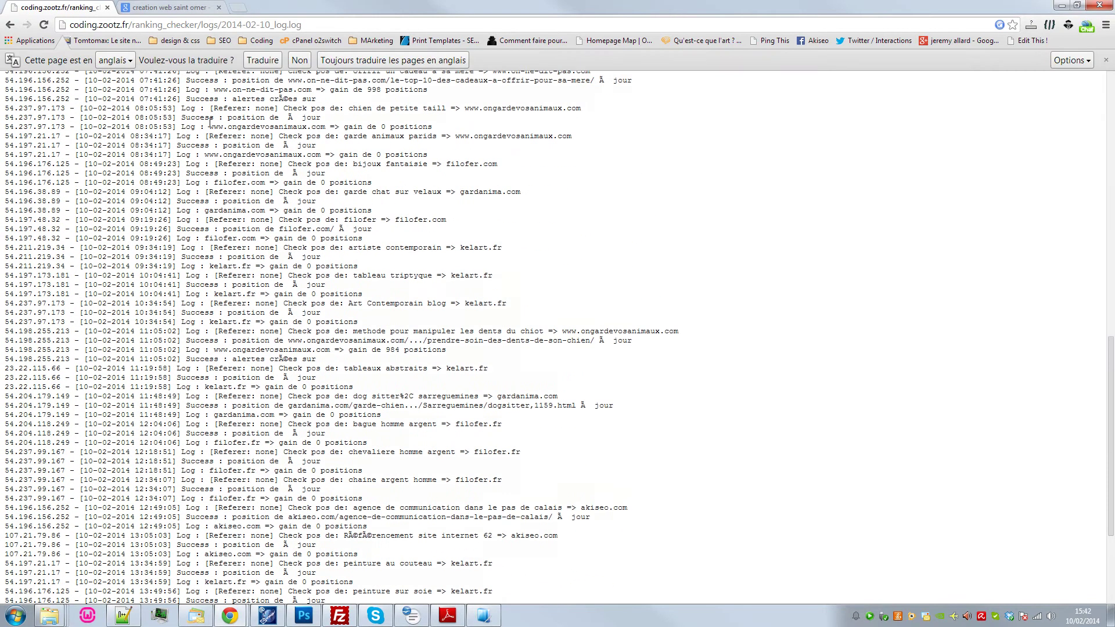
left_click(10, 25)
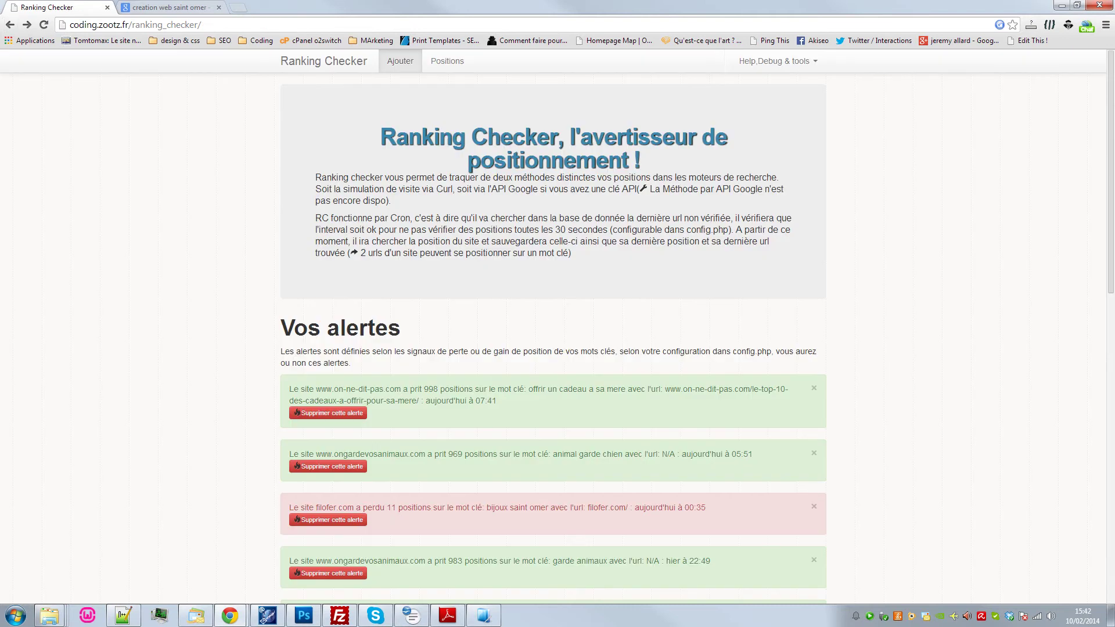
Check for the latest available version of Ranking Checker and highlight the sentence stating the installed version
left_click(776, 61)
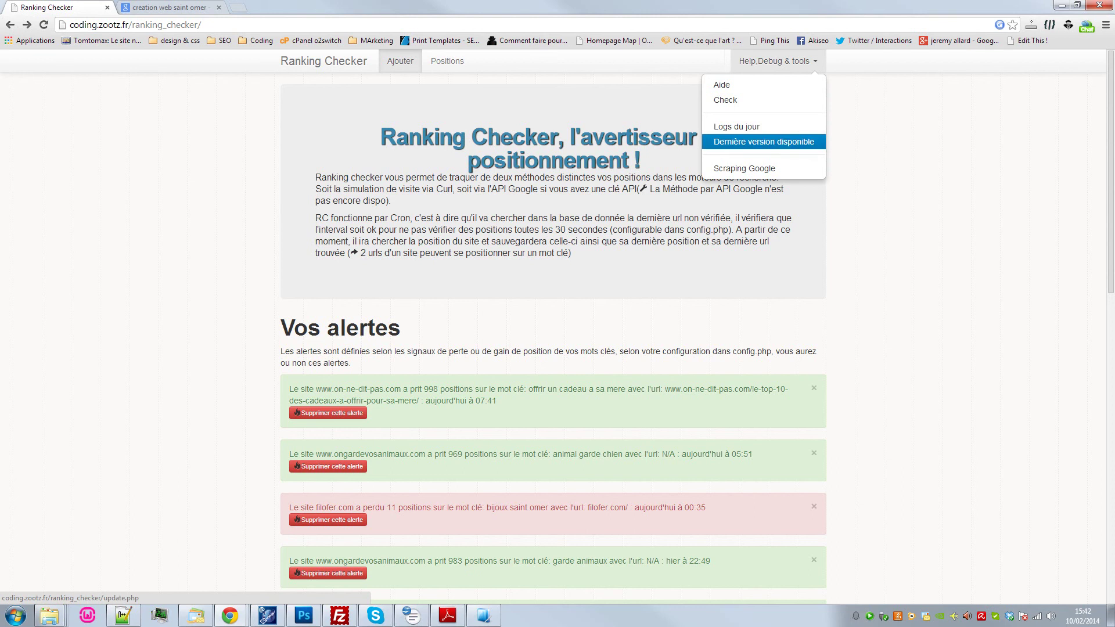
left_click(763, 141)
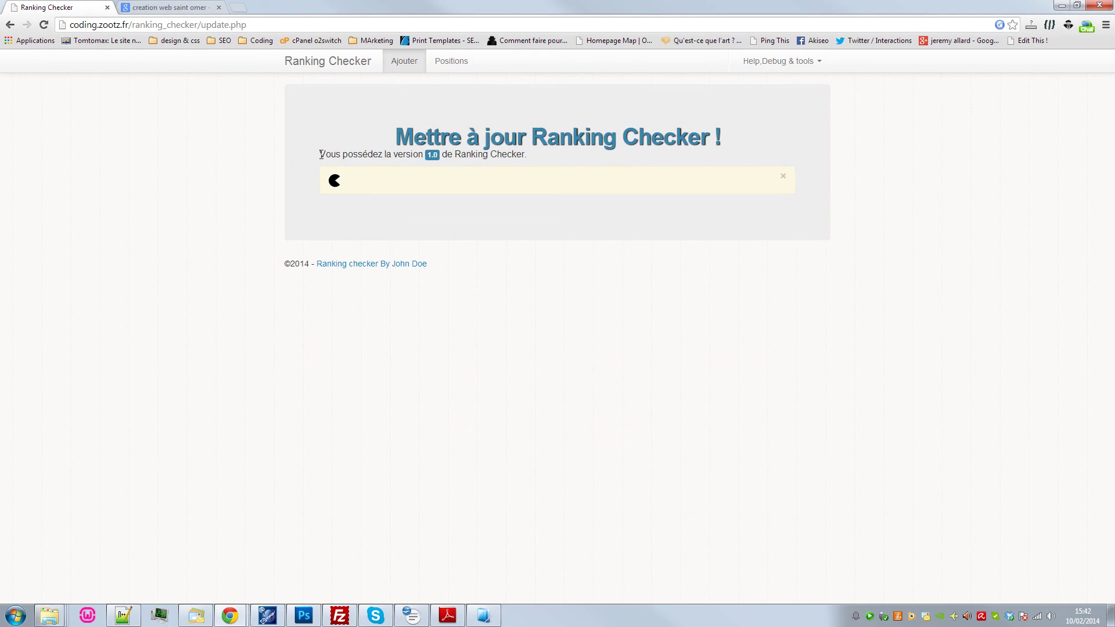
left_click_drag(320, 154, 527, 155)
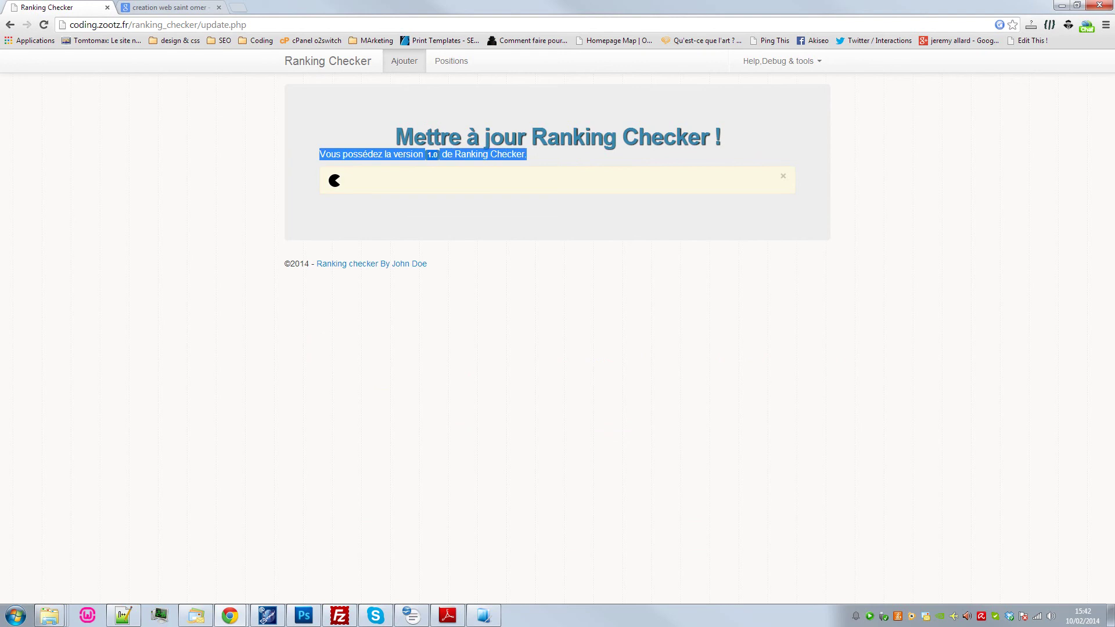
Open the Google scraping form, inspect its keyword, search engine, interval and page count fields, and return to the update page
left_click(778, 61)
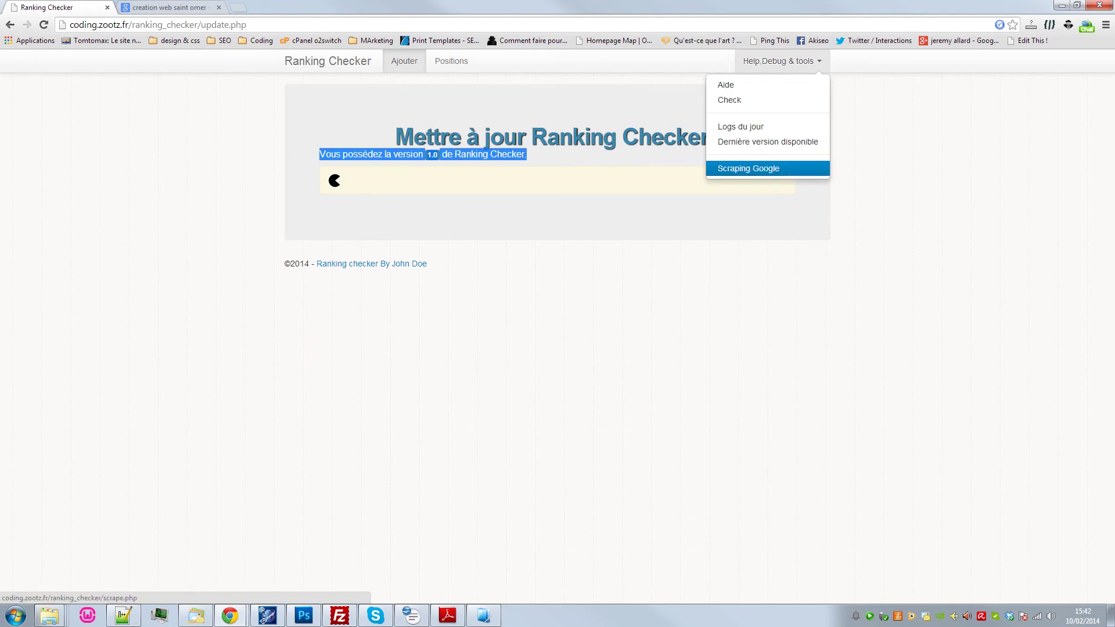
left_click(749, 168)
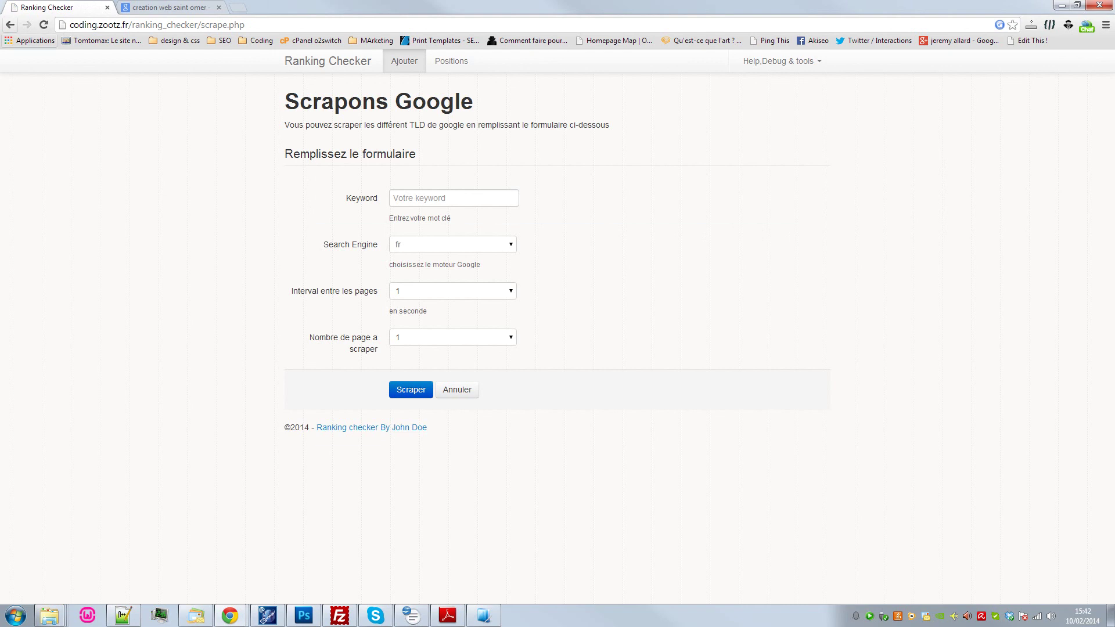
key("alt+Left")
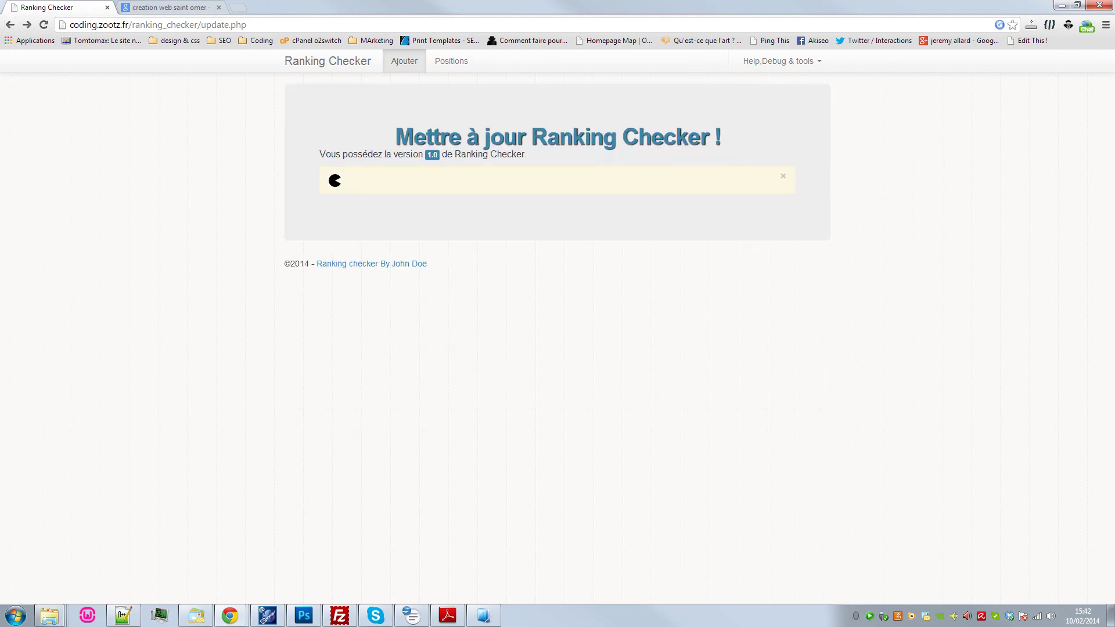